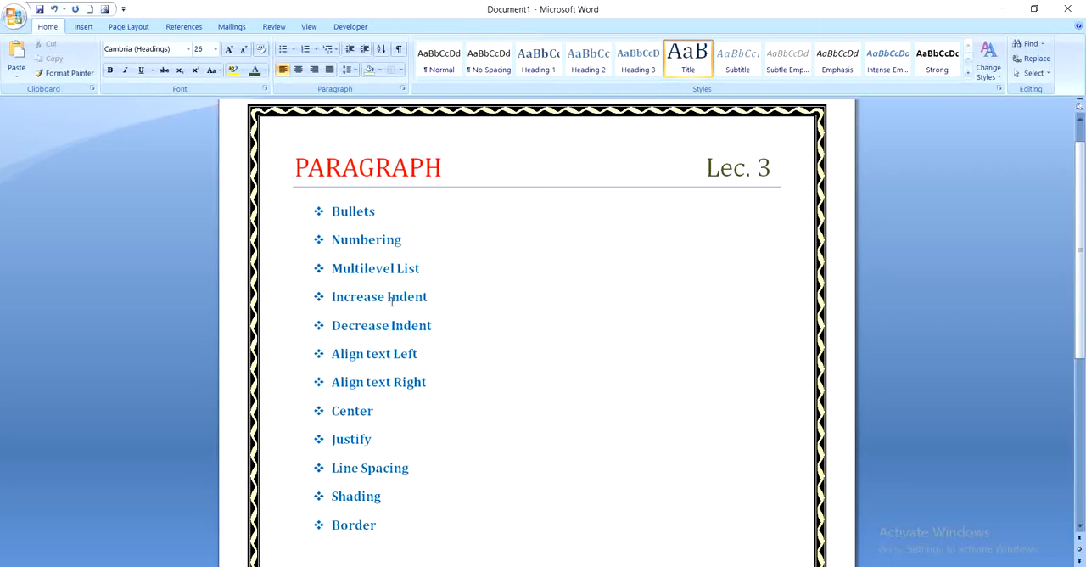
Step: Delete all the text in the document, including the PARAGRAPH title and the bulleted topic list
{"action": "key", "text": "ctrl+a"}
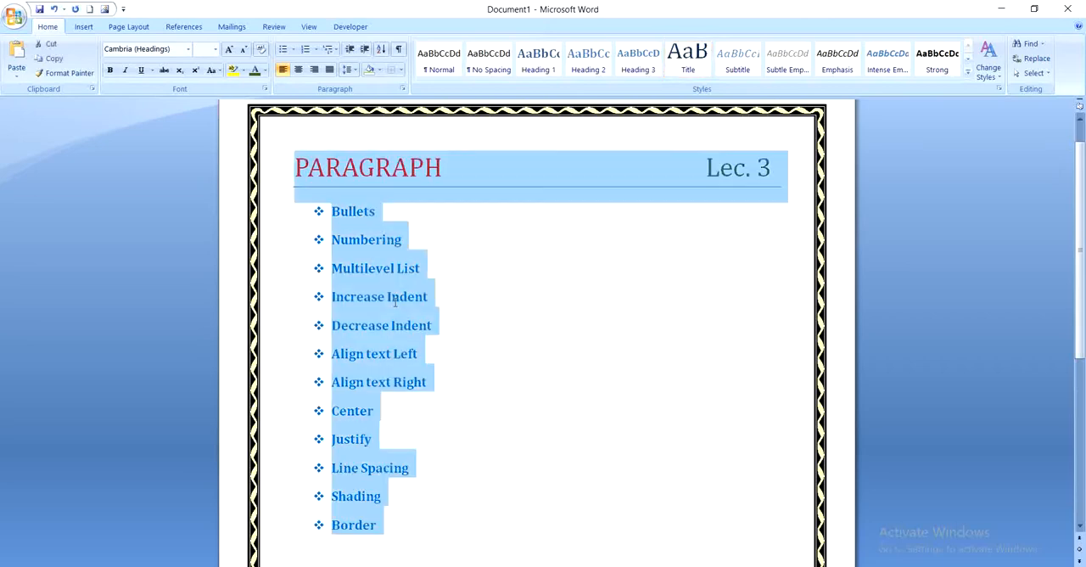
{"action": "key", "text": "BackSpace"}
{"action": "key", "text": "BackSpace"}
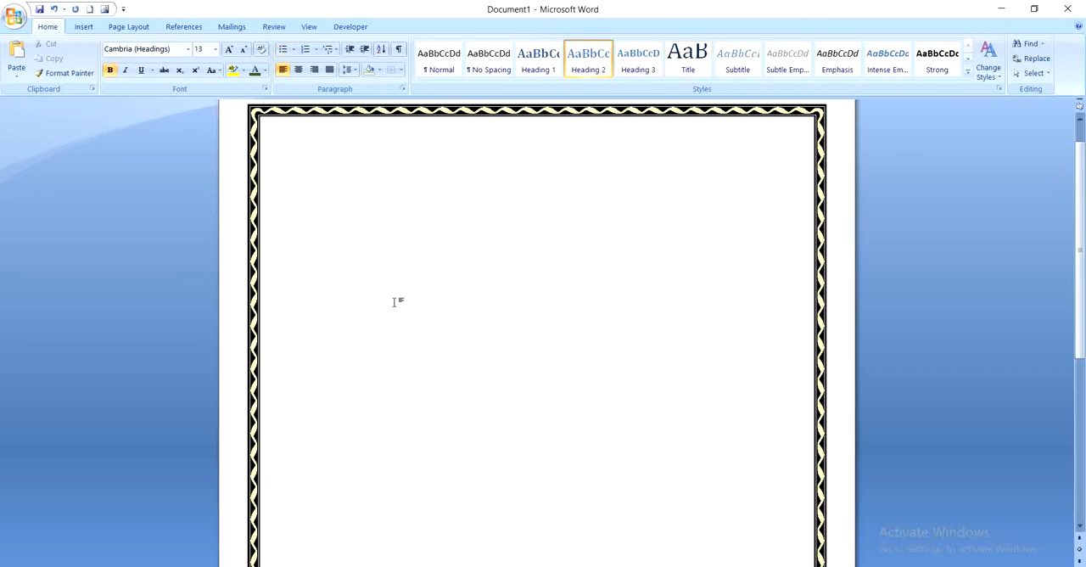
Step: Undo the earlier edits one after another until the document is back to an empty page without a border
{"action": "key", "text": "ctrl+z"}
{"action": "key", "text": "ctrl+z"}
{"action": "key", "text": "ctrl+z"}
{"action": "key", "text": "ctrl+z"}
{"action": "key", "text": "ctrl+z"}
{"action": "key", "text": "ctrl+z"}
{"action": "key", "text": "ctrl+z"}
{"action": "key", "text": "ctrl+z"}
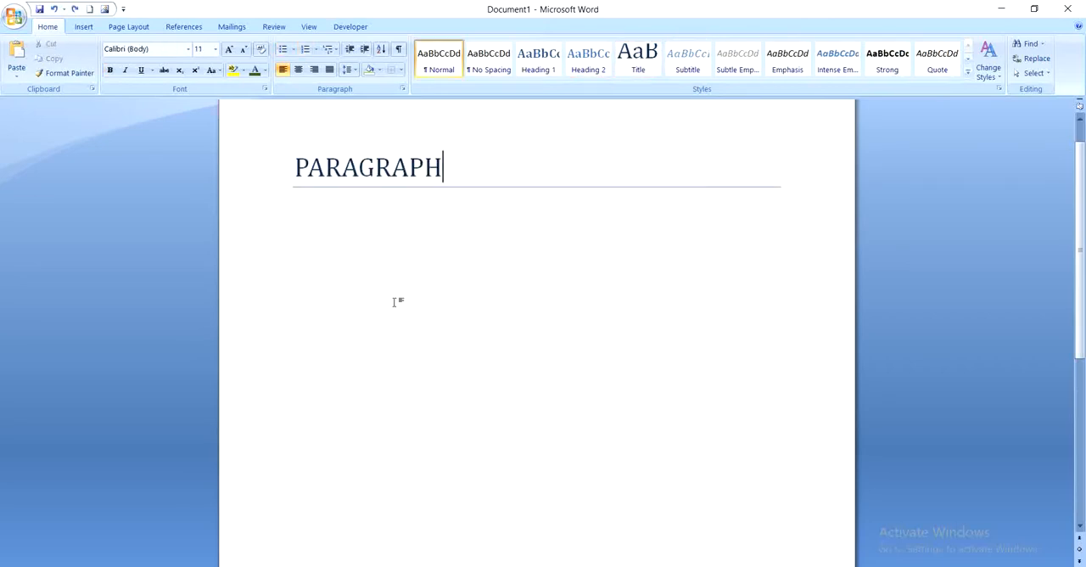
{"action": "key", "text": "ctrl+z"}
{"action": "key", "text": "ctrl+z"}
{"action": "key", "text": "ctrl+z"}
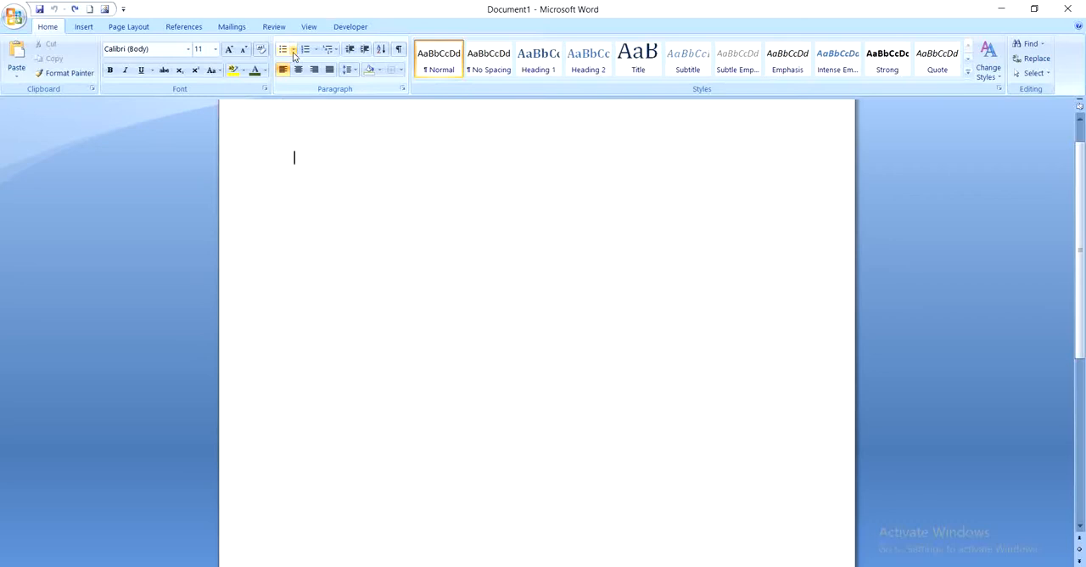
Step: Start a bulleted list on the empty page using the arrowhead bullet from the bullet library
{"action": "left_click", "coordinate": [293, 50]}
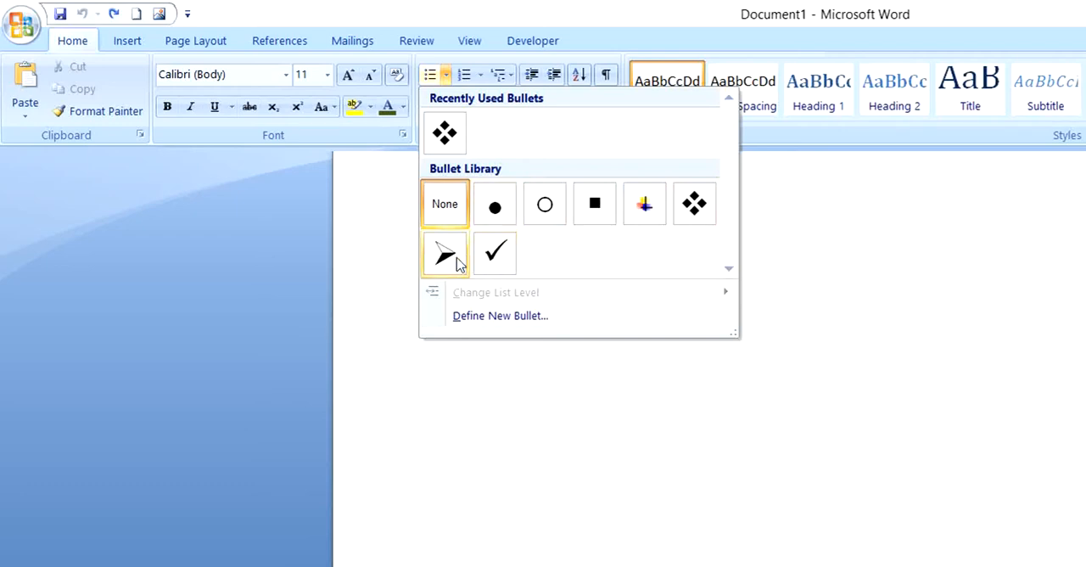
{"action": "left_click", "coordinate": [538, 387]}
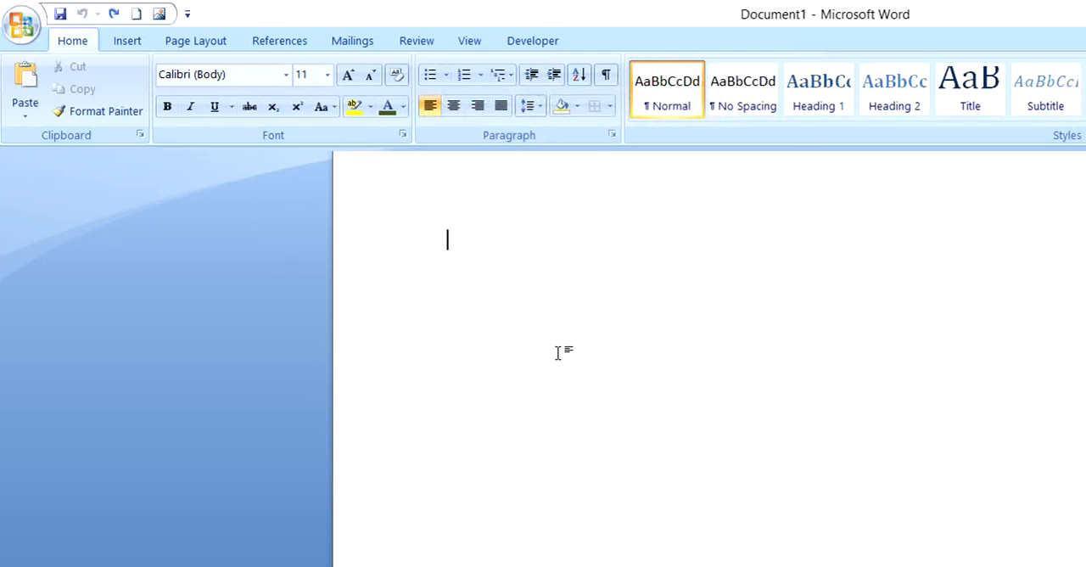
{"action": "left_click", "coordinate": [447, 77]}
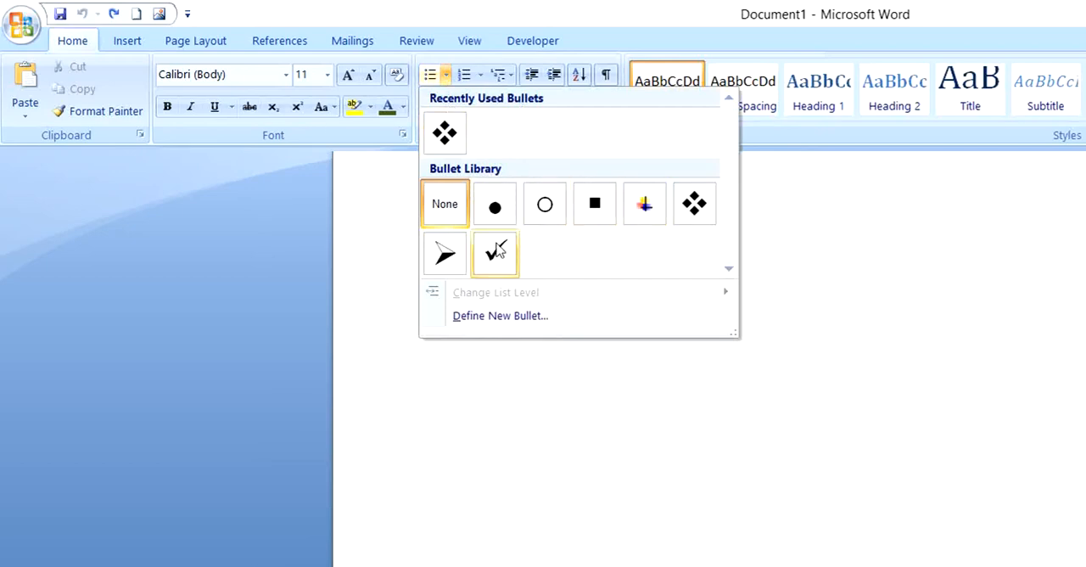
{"action": "left_click", "coordinate": [447, 251]}
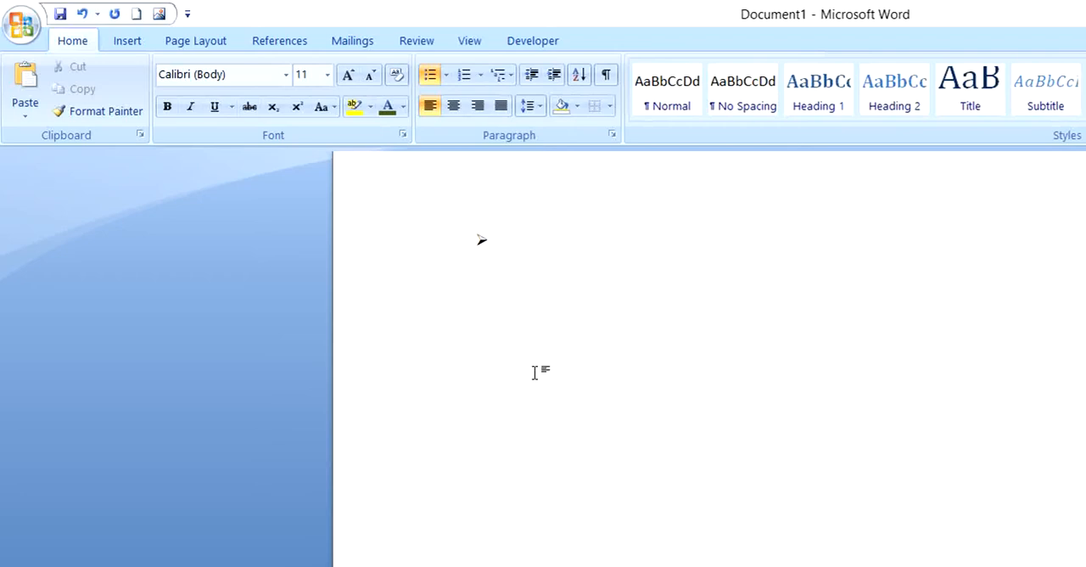
Step: Enter Honesty and Dishonest as the first two list items and start an empty third item
{"action": "type", "text": "Honesty"}
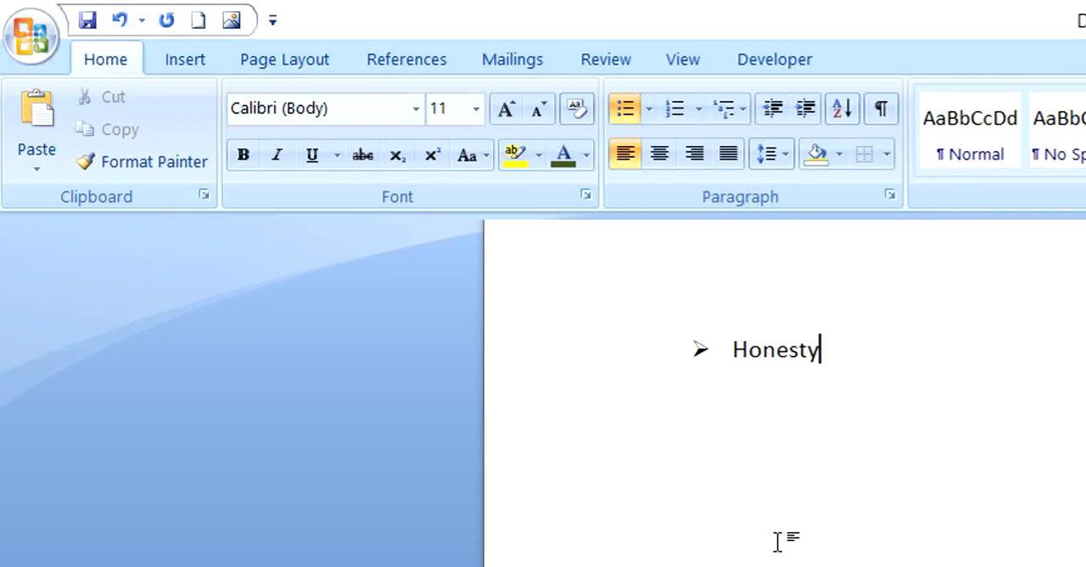
{"action": "key", "text": "Return"}
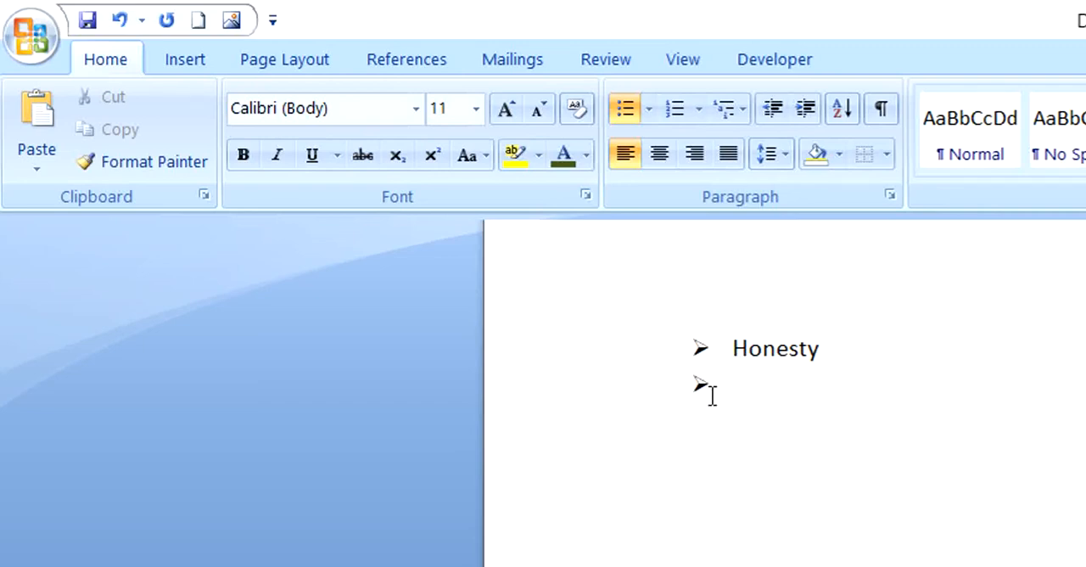
{"action": "type", "text": "Dishonest"}
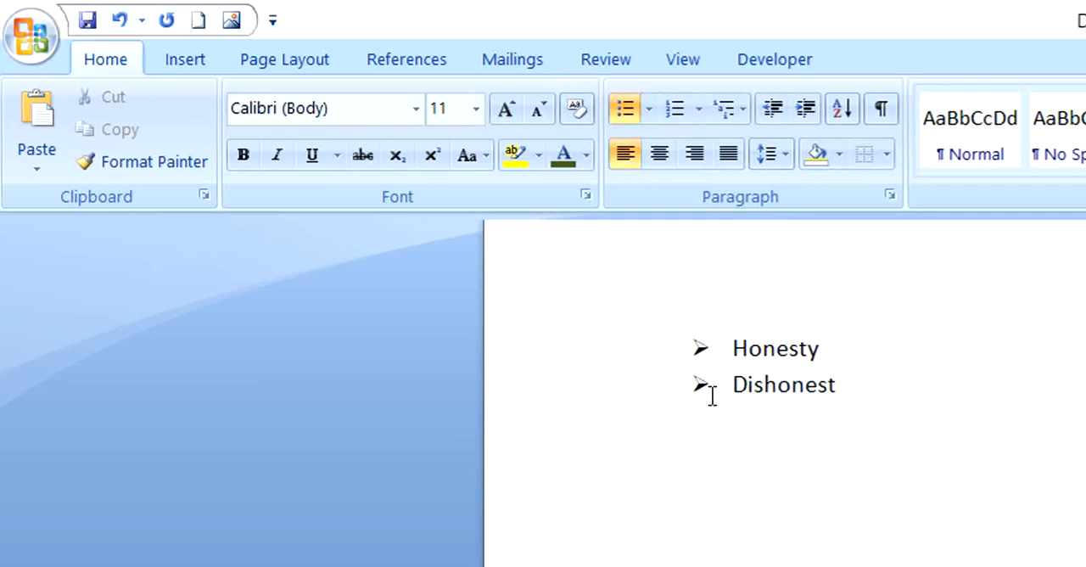
{"action": "key", "text": "Return"}
Step: Convert the arrowhead-bulleted list to a numbered list in the 1., 2., 3. format
{"action": "left_click", "coordinate": [650, 110]}
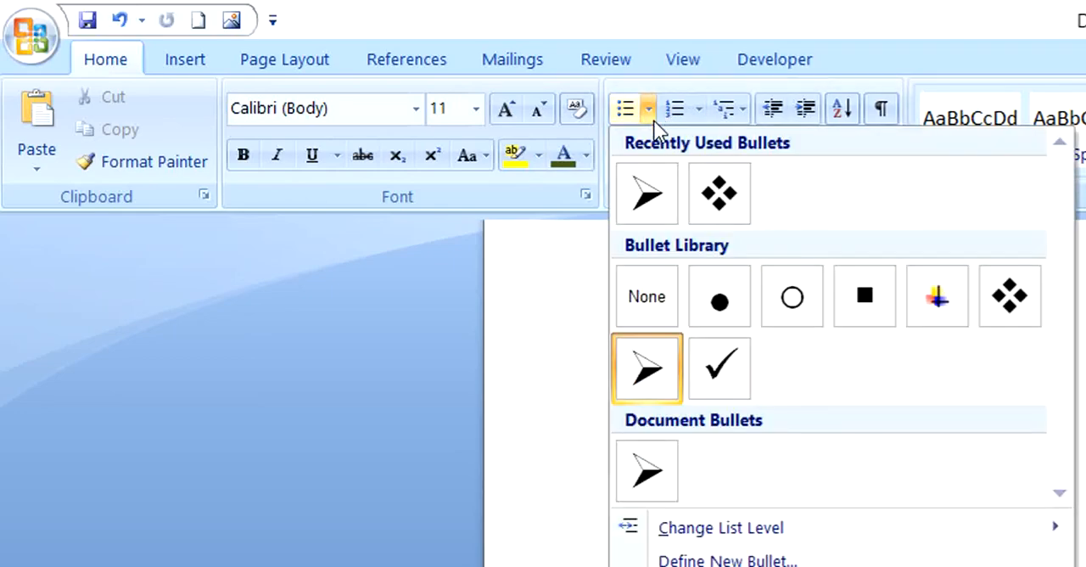
{"action": "left_click", "coordinate": [1081, 397]}
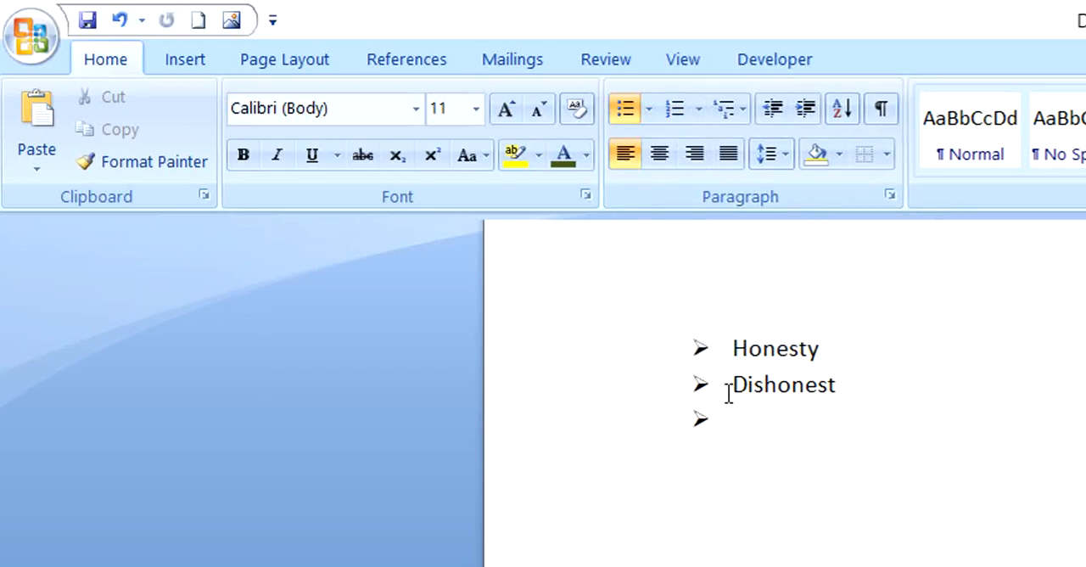
{"action": "left_click", "coordinate": [701, 385]}
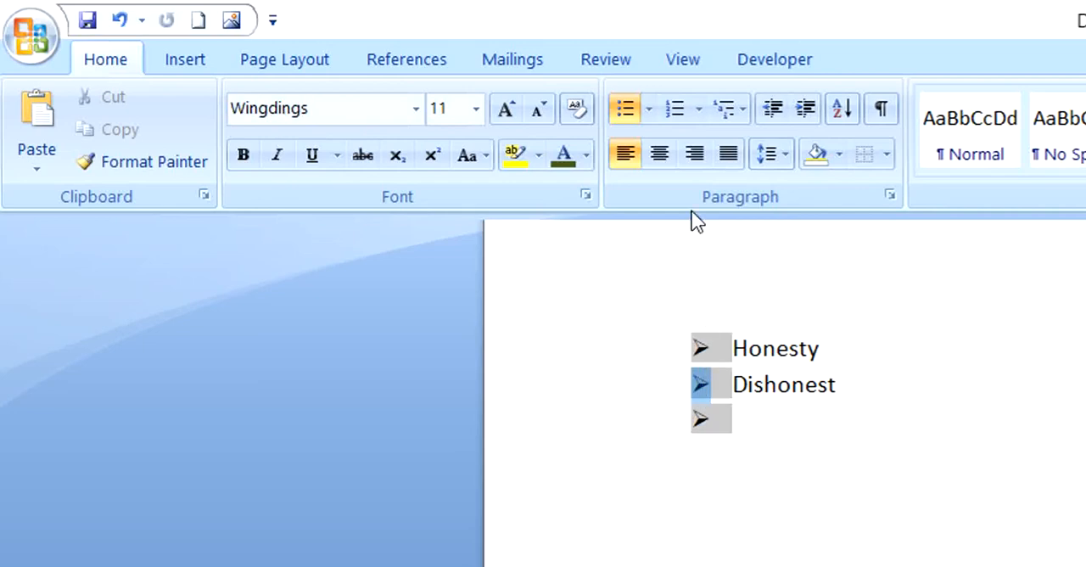
{"action": "left_click", "coordinate": [700, 119]}
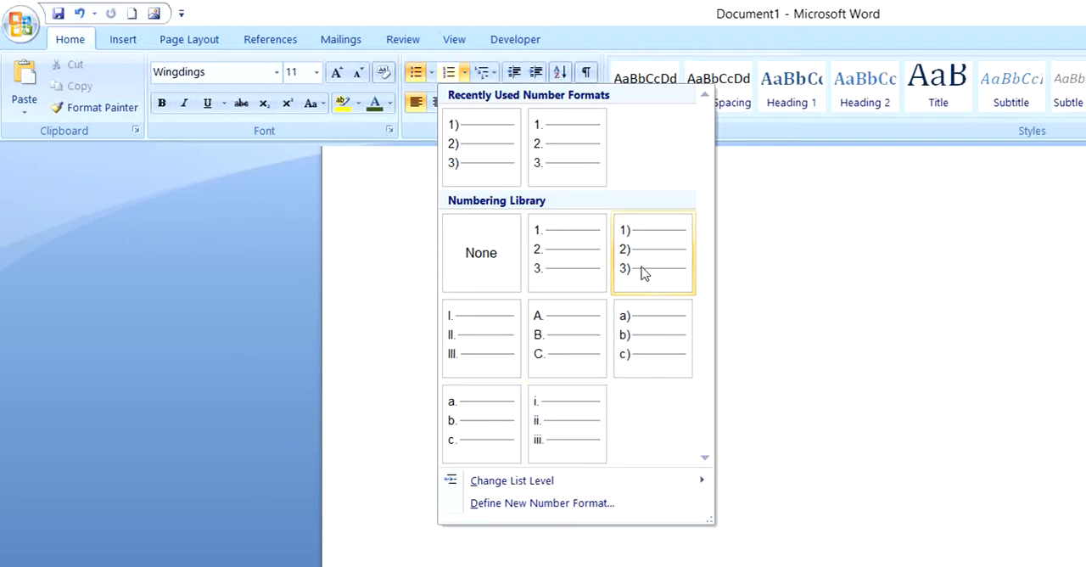
{"action": "left_click", "coordinate": [555, 273]}
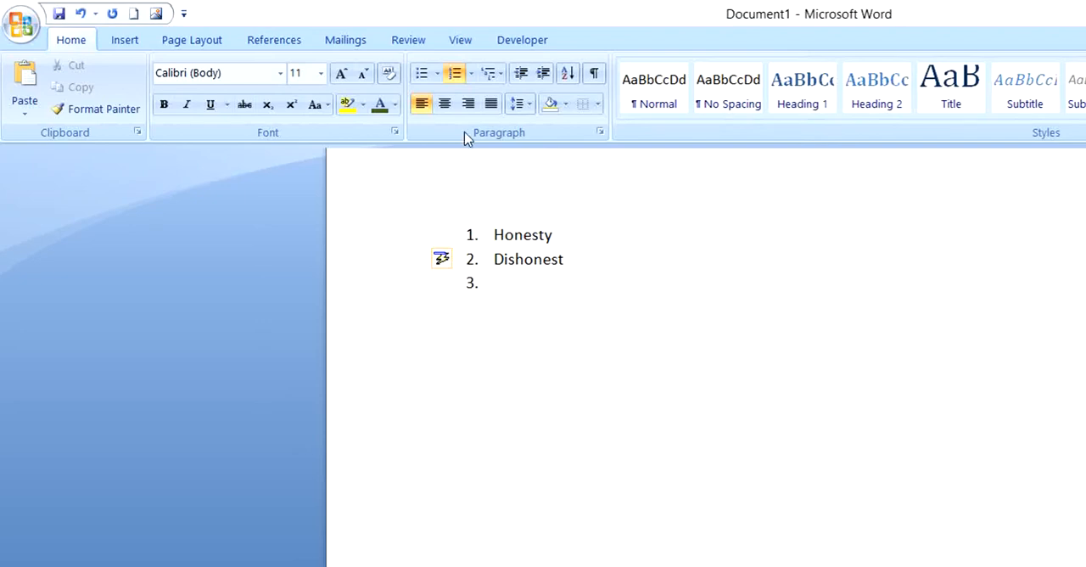
Step: Examine the multilevel list formats in the list library by previewing the numbered, bulleted, Article and Chapter styles
{"action": "left_click", "coordinate": [503, 76]}
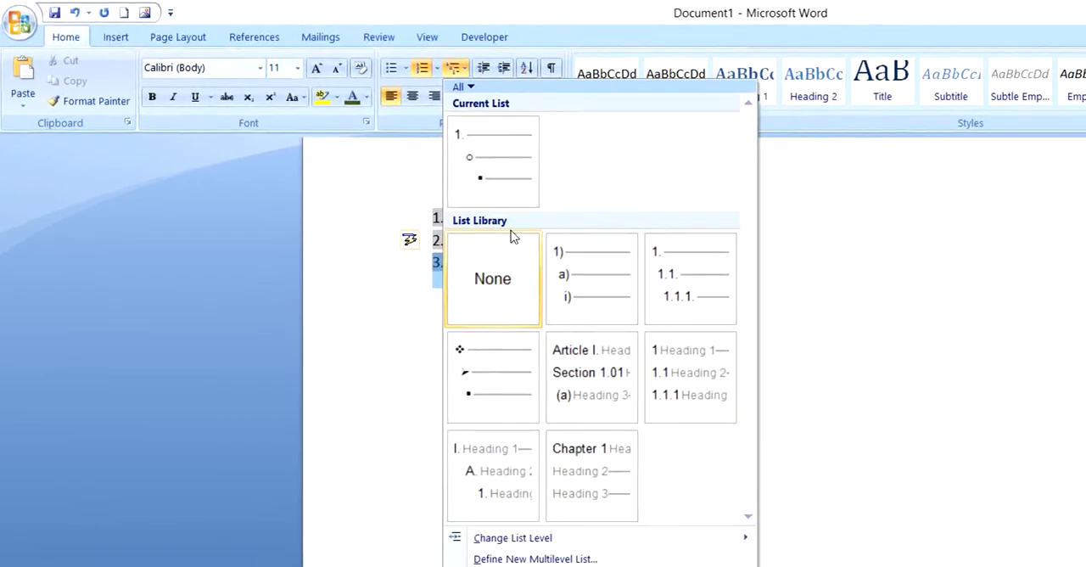
{"action": "mouse_move", "coordinate": [581, 258]}
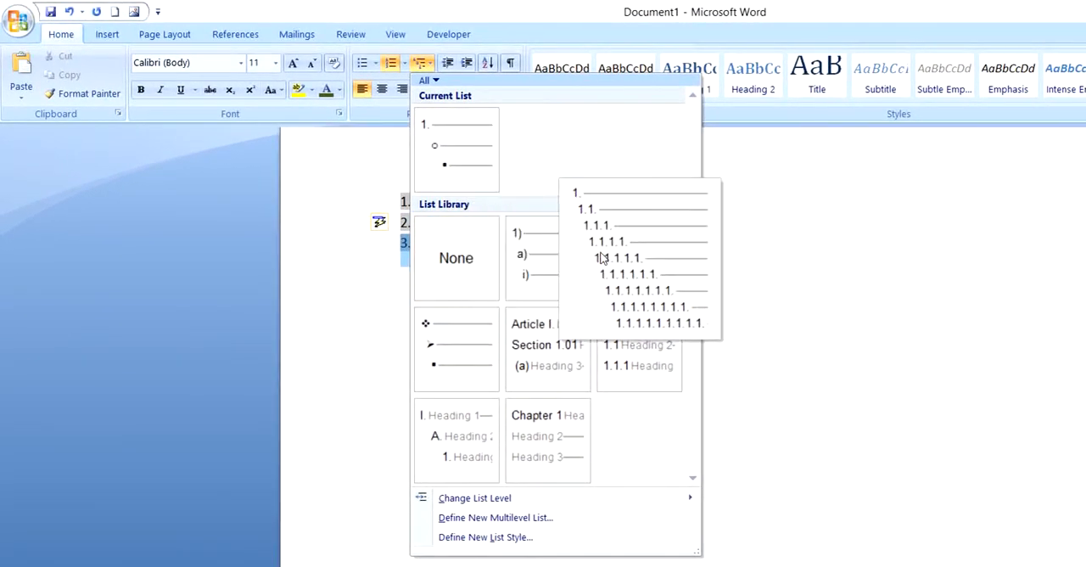
{"action": "mouse_move", "coordinate": [620, 320]}
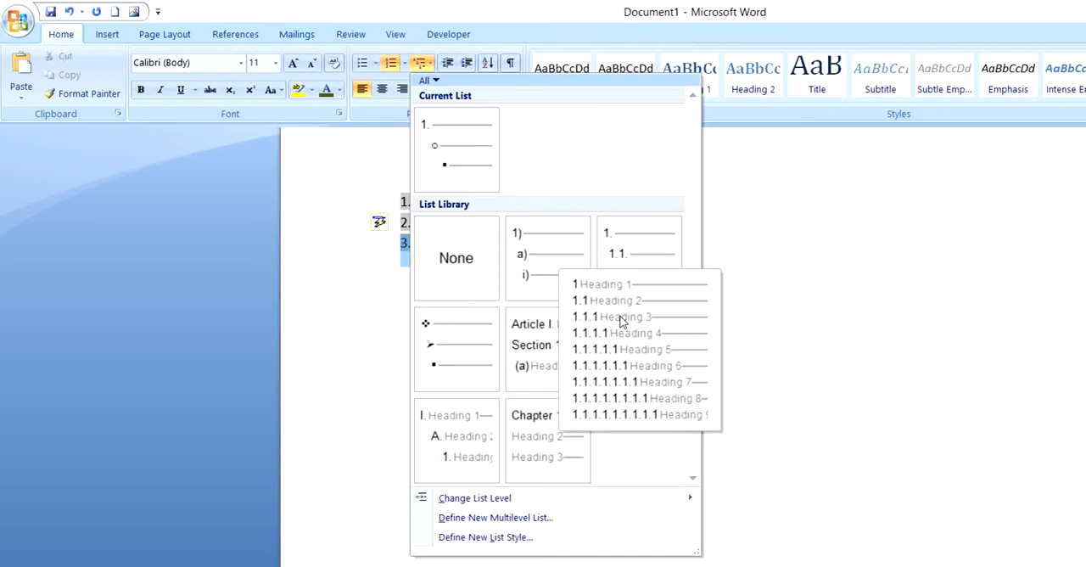
{"action": "mouse_move", "coordinate": [584, 376]}
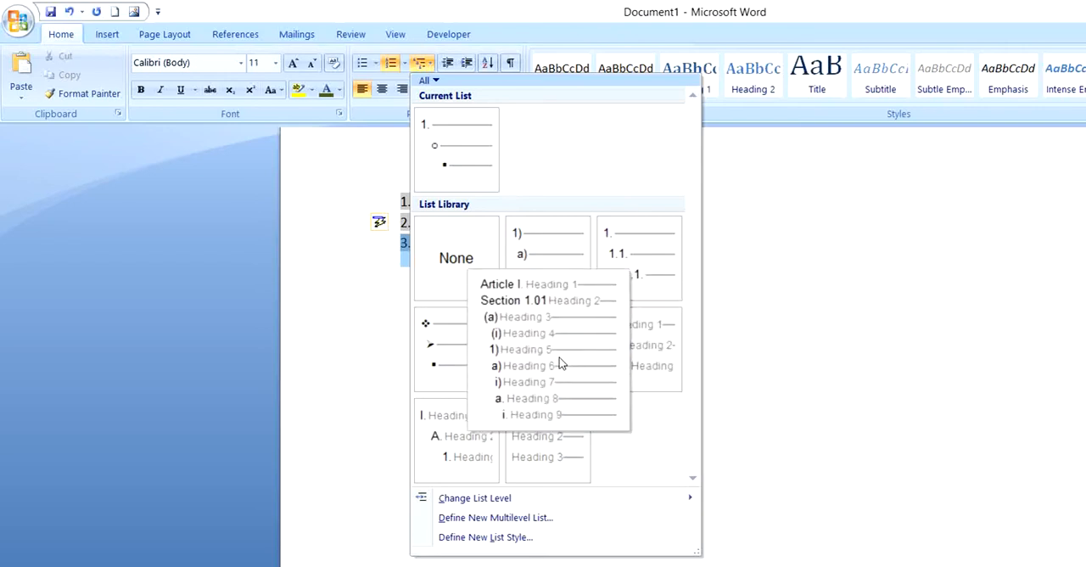
{"action": "mouse_move", "coordinate": [454, 364]}
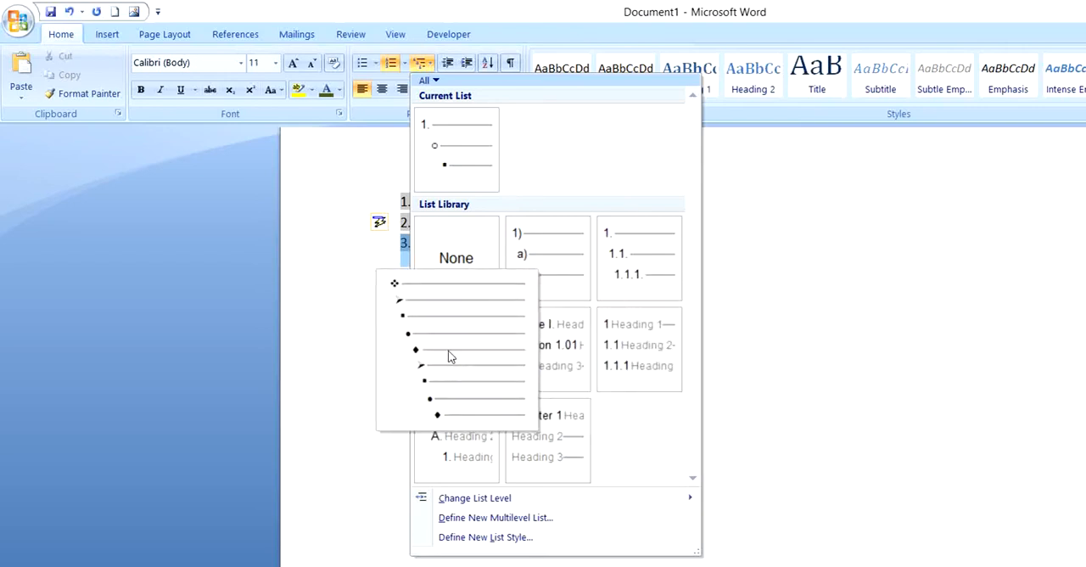
{"action": "mouse_move", "coordinate": [523, 356]}
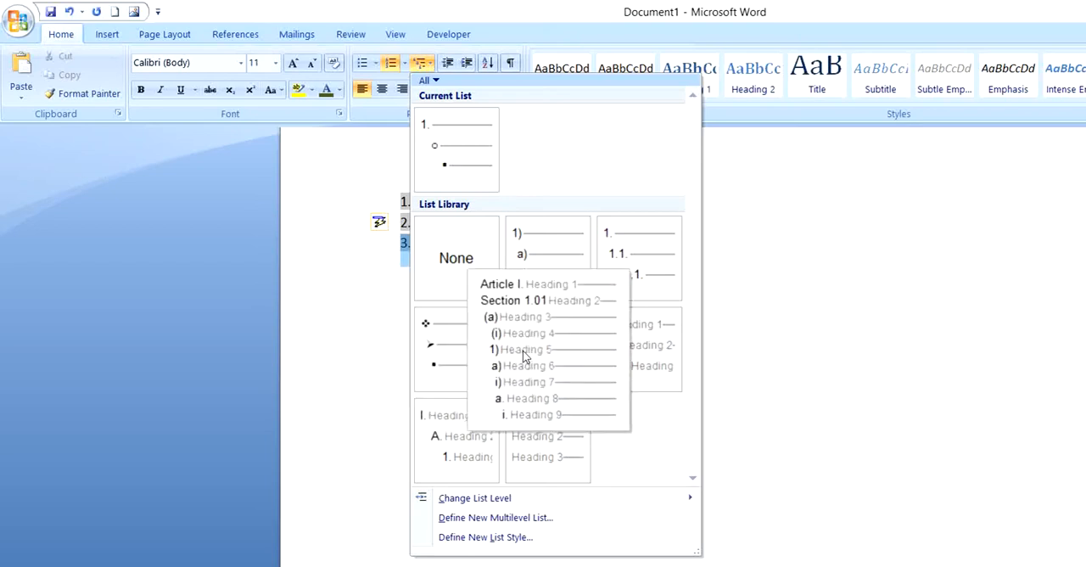
{"action": "mouse_move", "coordinate": [545, 444]}
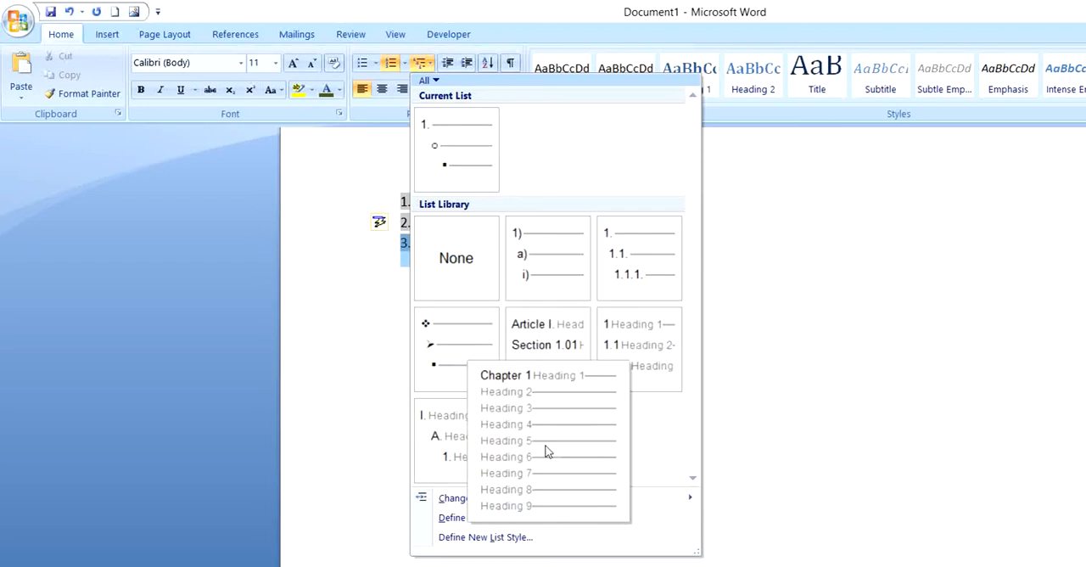
{"action": "mouse_move", "coordinate": [494, 443]}
{"action": "mouse_move", "coordinate": [547, 378]}
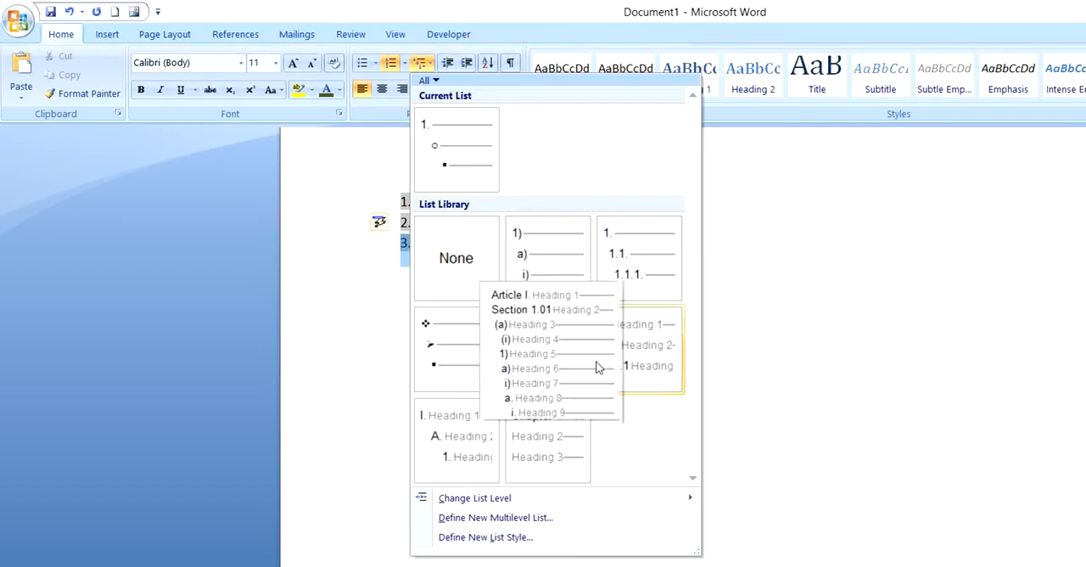
{"action": "mouse_move", "coordinate": [628, 363]}
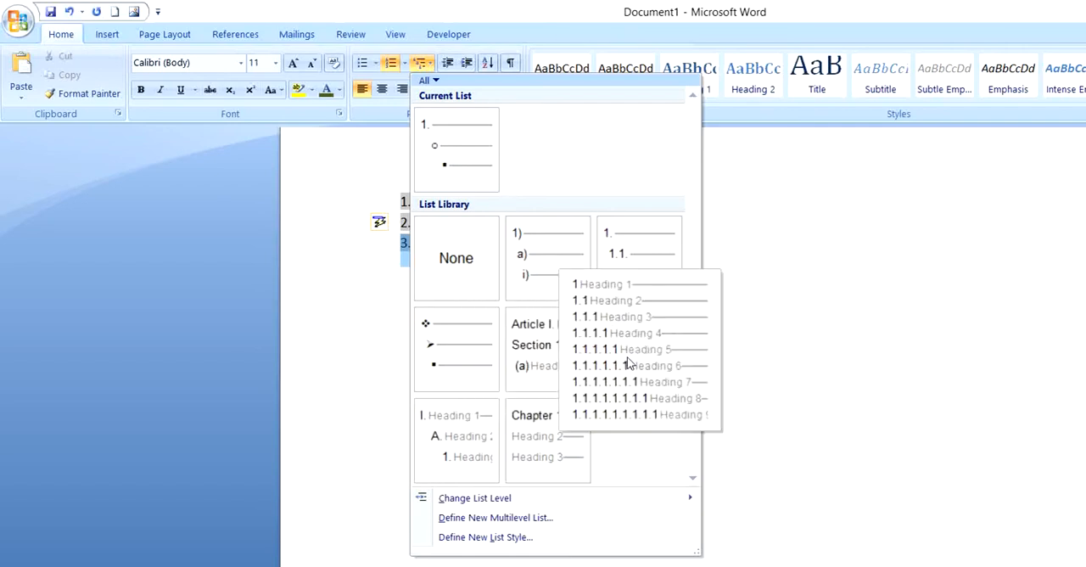
{"action": "left_click", "coordinate": [374, 329]}
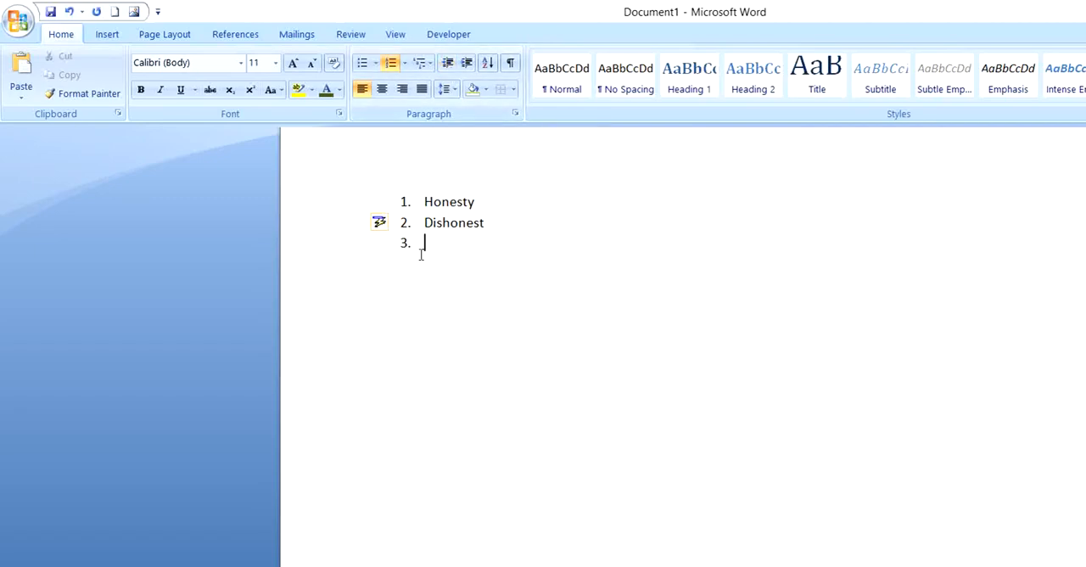
Step: Delete the whole numbered list and enter Lahore as plain text in its place
{"action": "left_click_drag", "start_coordinate": [439, 245], "coordinate": [392, 215]}
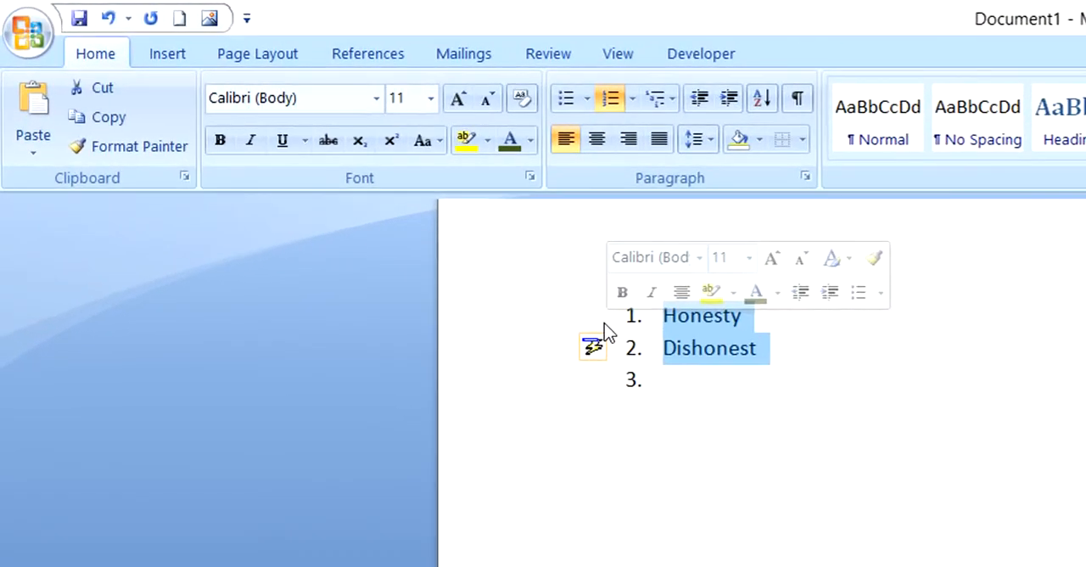
{"action": "key", "text": "BackSpace"}
{"action": "key", "text": "BackSpace"}
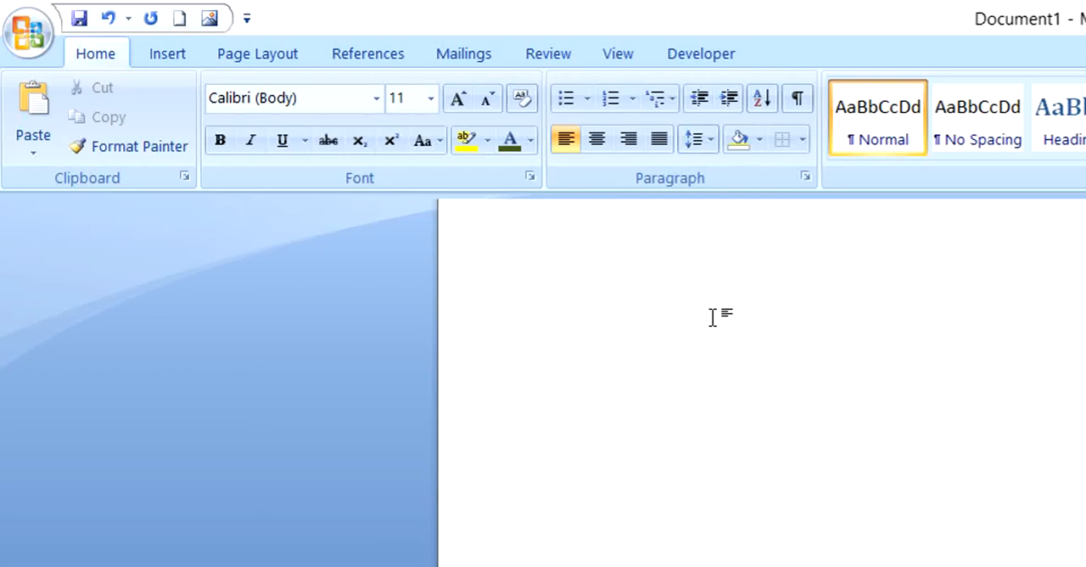
{"action": "type", "text": "Lahore"}
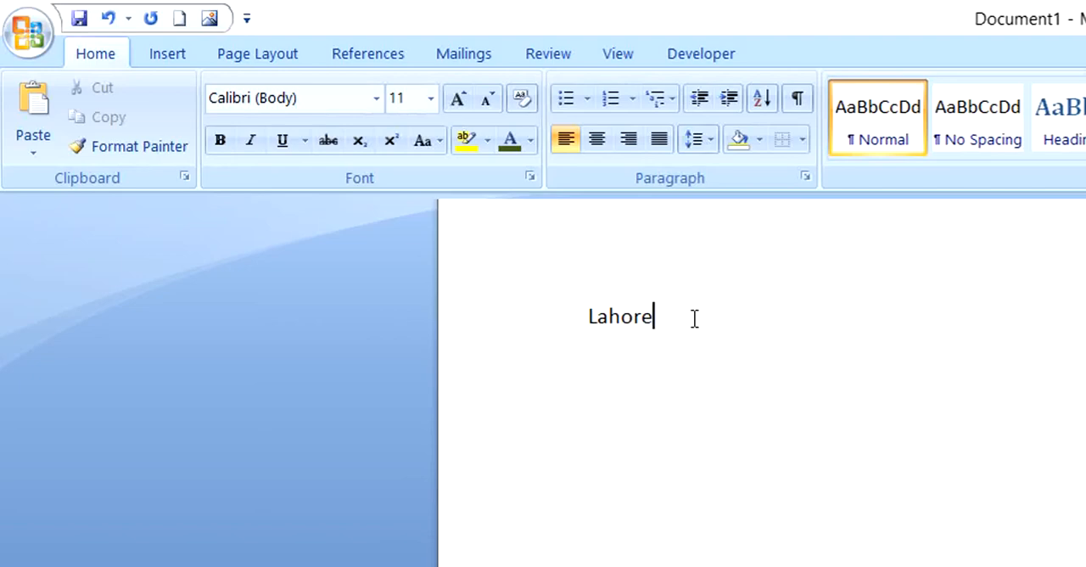
Step: Increase the indent of the Lahore line several times, starting with the cursor before the word
{"action": "left_click", "coordinate": [589, 322]}
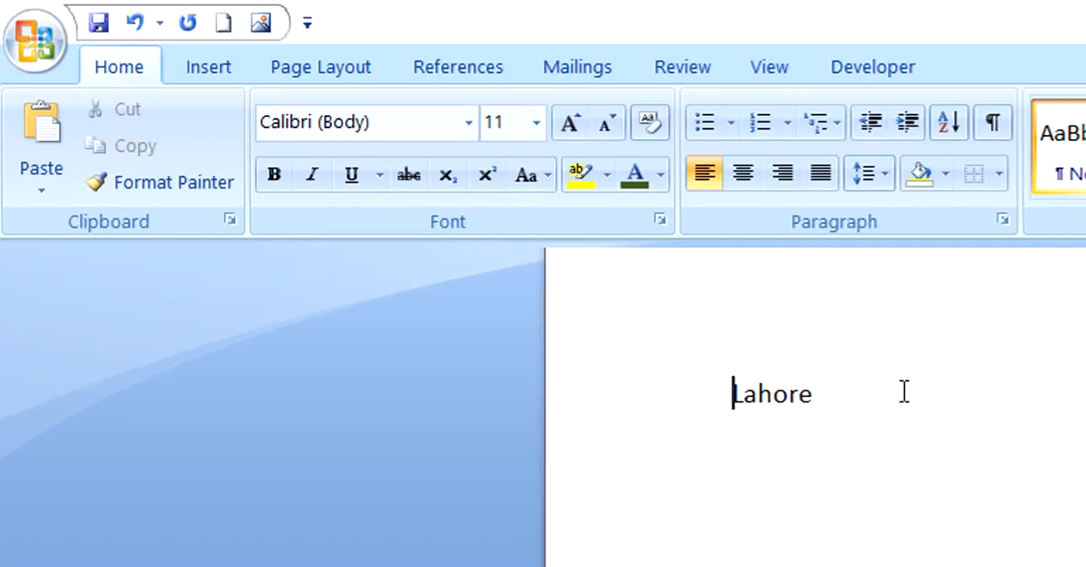
{"action": "left_click", "coordinate": [909, 134]}
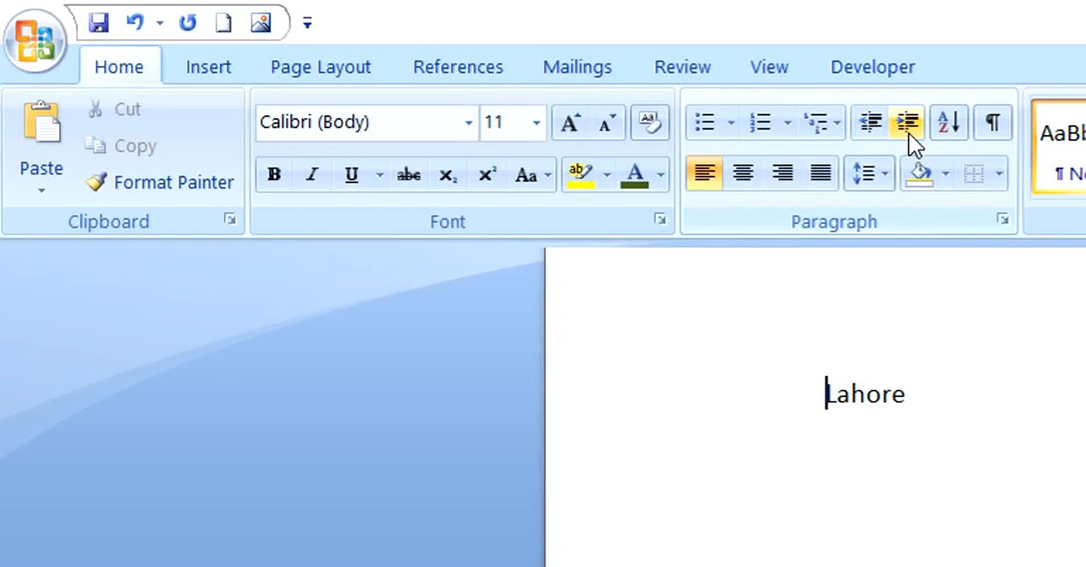
{"action": "left_click", "coordinate": [909, 133]}
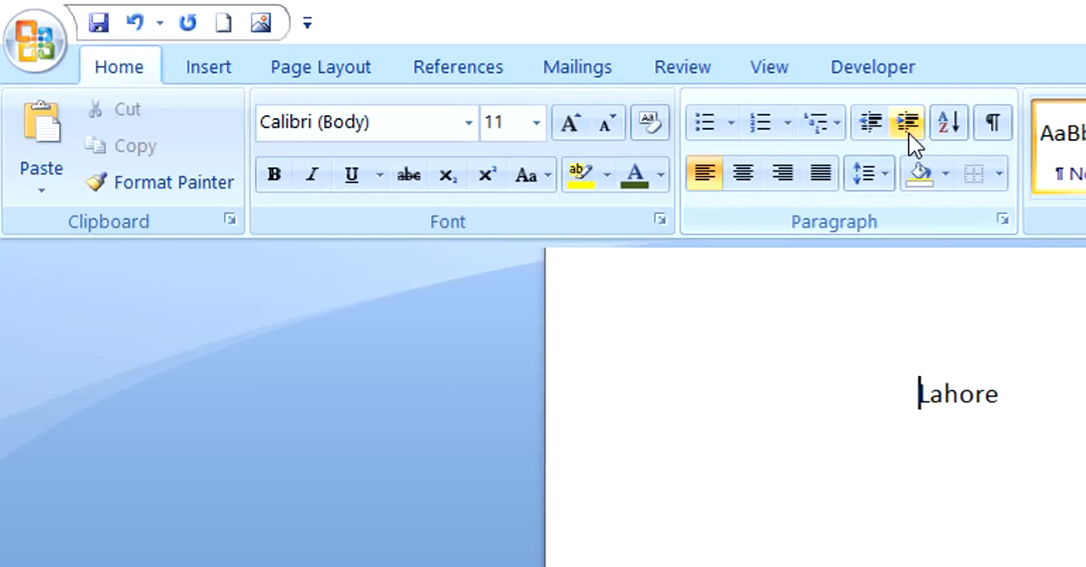
{"action": "left_click", "coordinate": [908, 134]}
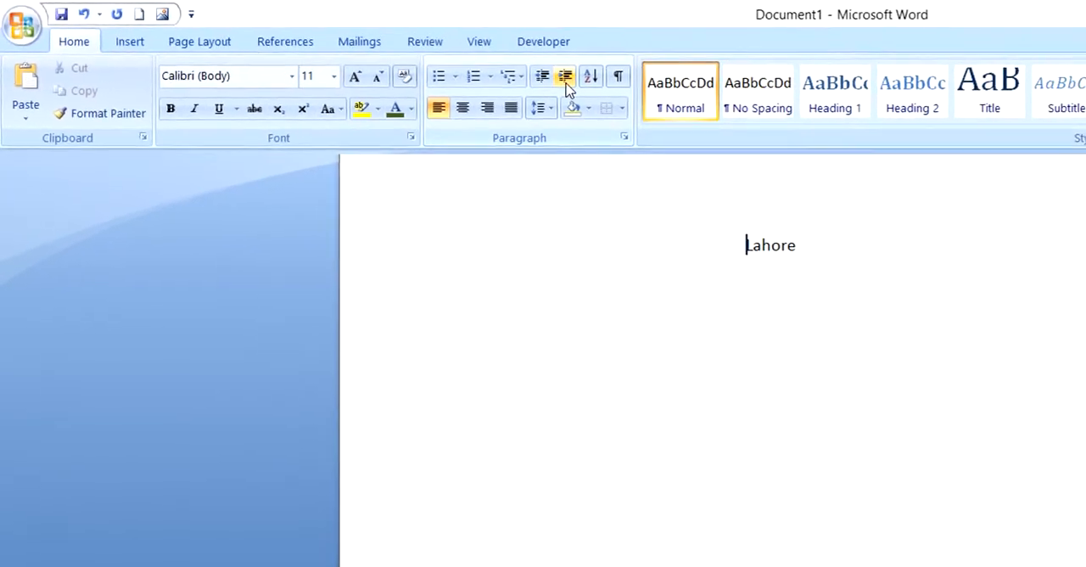
{"action": "left_click", "coordinate": [567, 84]}
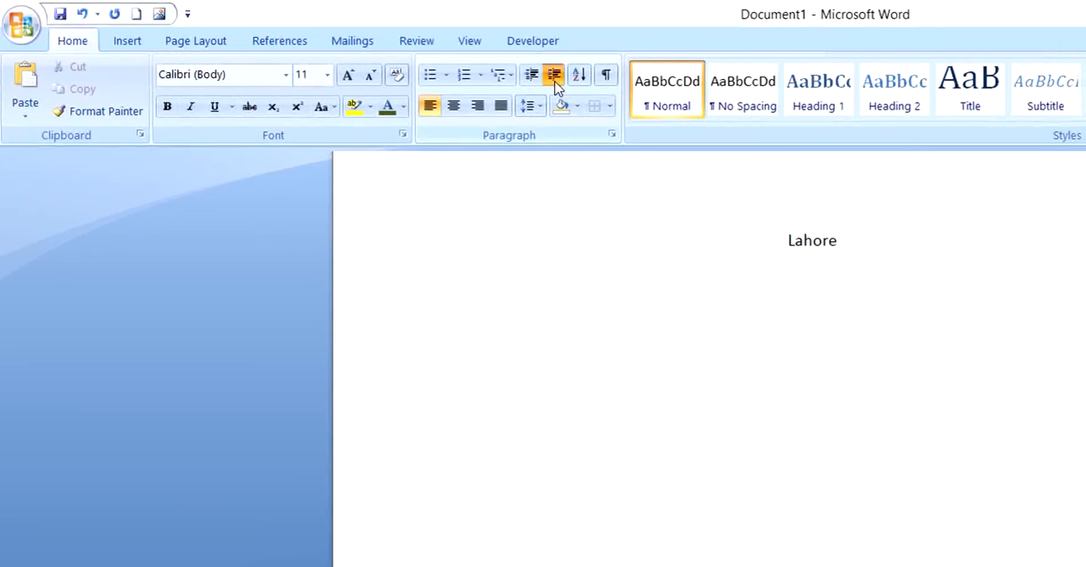
{"action": "left_click", "coordinate": [567, 85]}
{"action": "left_click", "coordinate": [567, 85]}
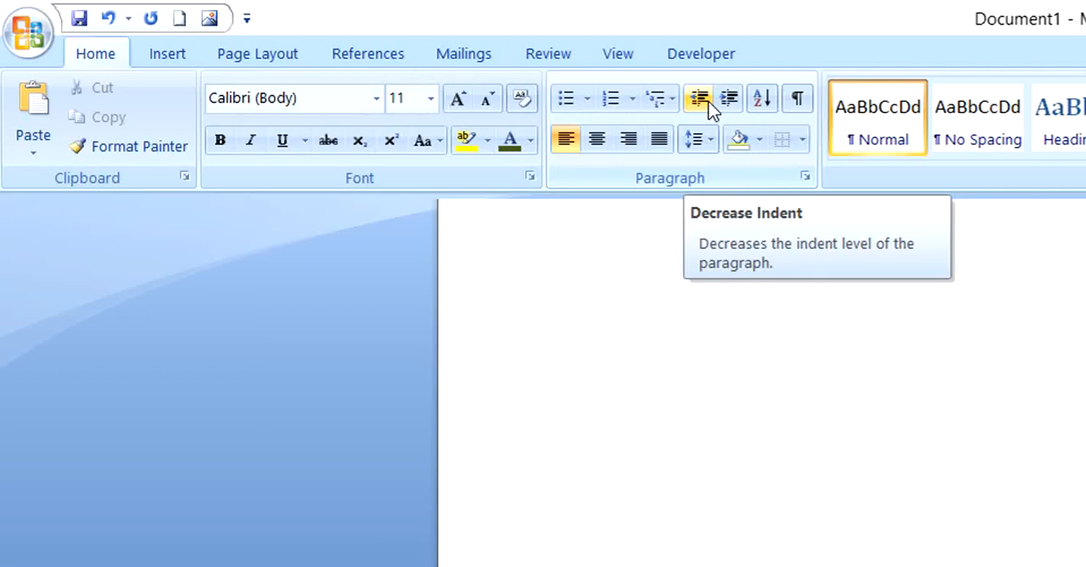
Step: Decrease the indent of the Lahore line repeatedly until it is back at the page margin
{"action": "left_click", "coordinate": [710, 101]}
{"action": "left_click", "coordinate": [709, 102]}
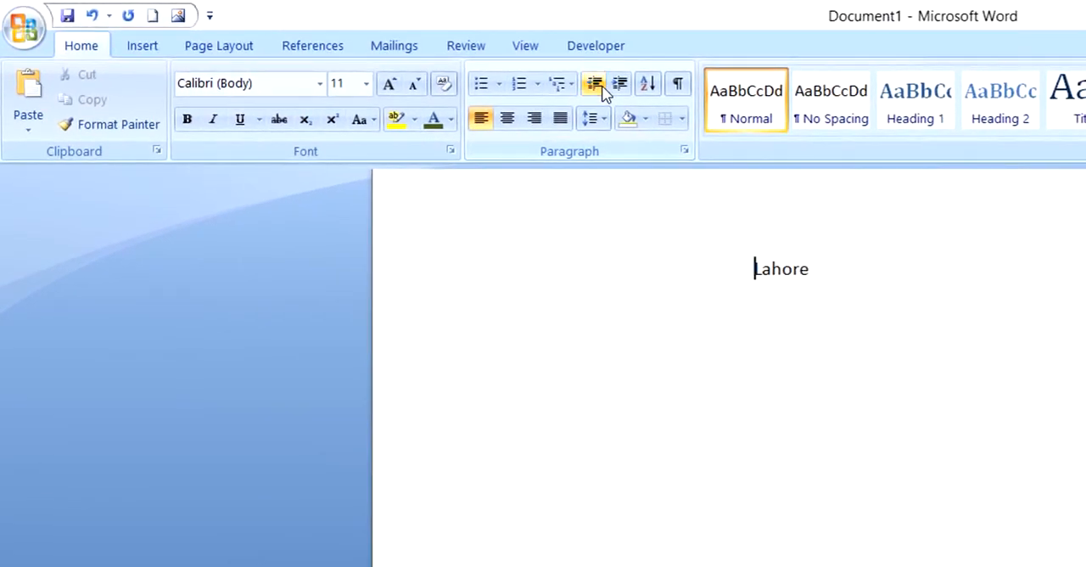
{"action": "left_click", "coordinate": [602, 92]}
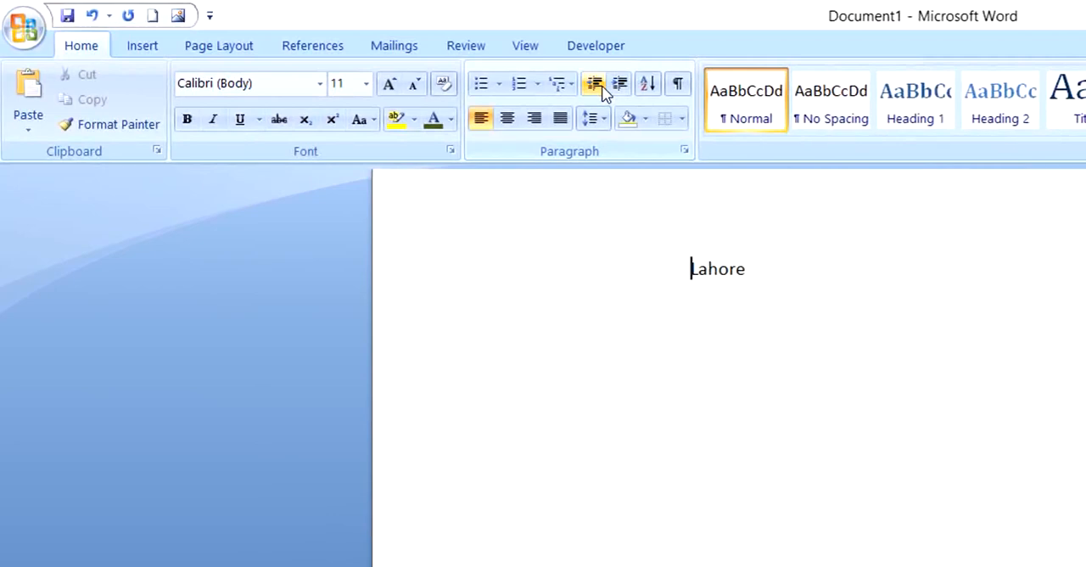
{"action": "left_click", "coordinate": [602, 91]}
{"action": "left_click", "coordinate": [602, 91]}
{"action": "left_click", "coordinate": [602, 92]}
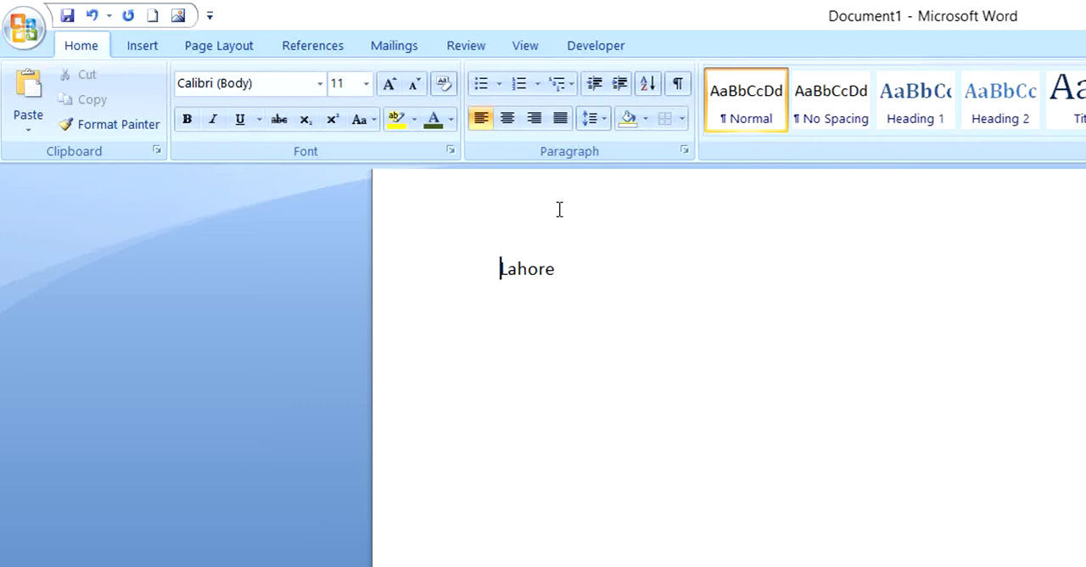
Step: Indent the Lahore line repeatedly with tab steps, keeping the cursor before the word
{"action": "key", "text": "Tab"}
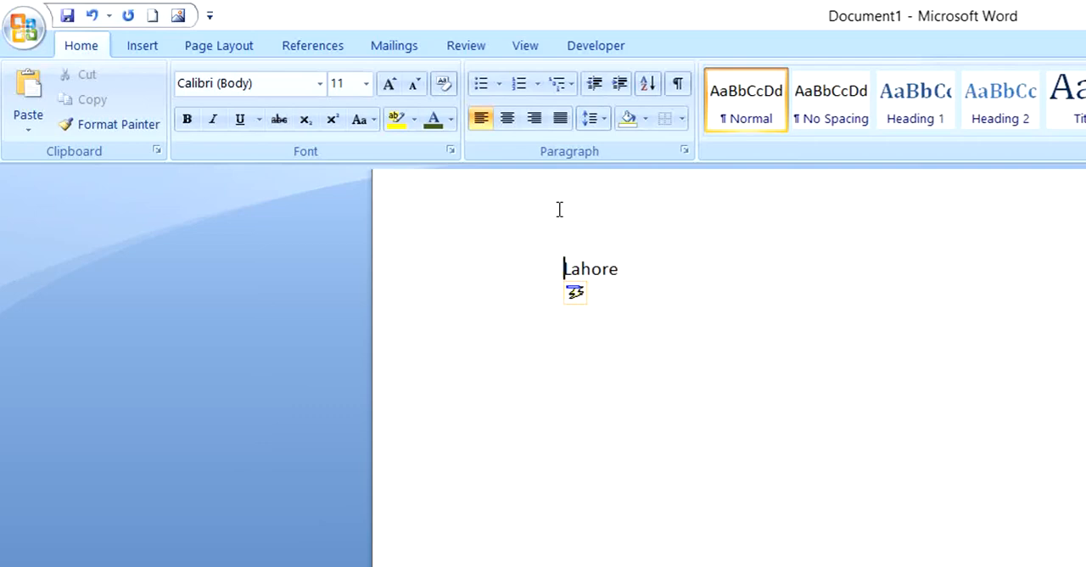
{"action": "key", "text": "Tab"}
{"action": "key", "text": "Tab"}
{"action": "key", "text": "Tab"}
{"action": "key", "text": "Tab"}
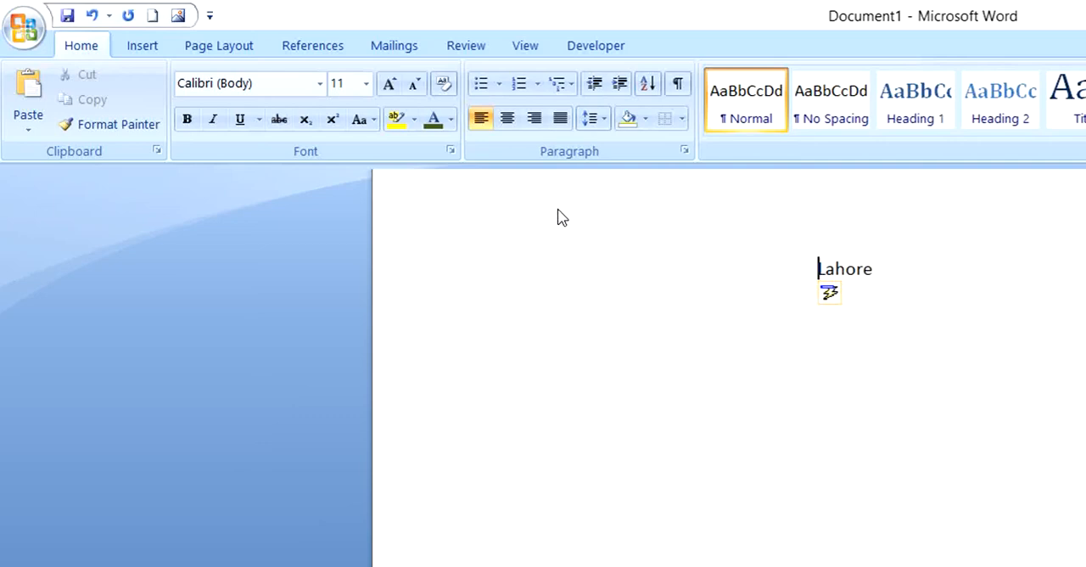
{"action": "key", "text": "Tab"}
{"action": "key", "text": "Tab"}
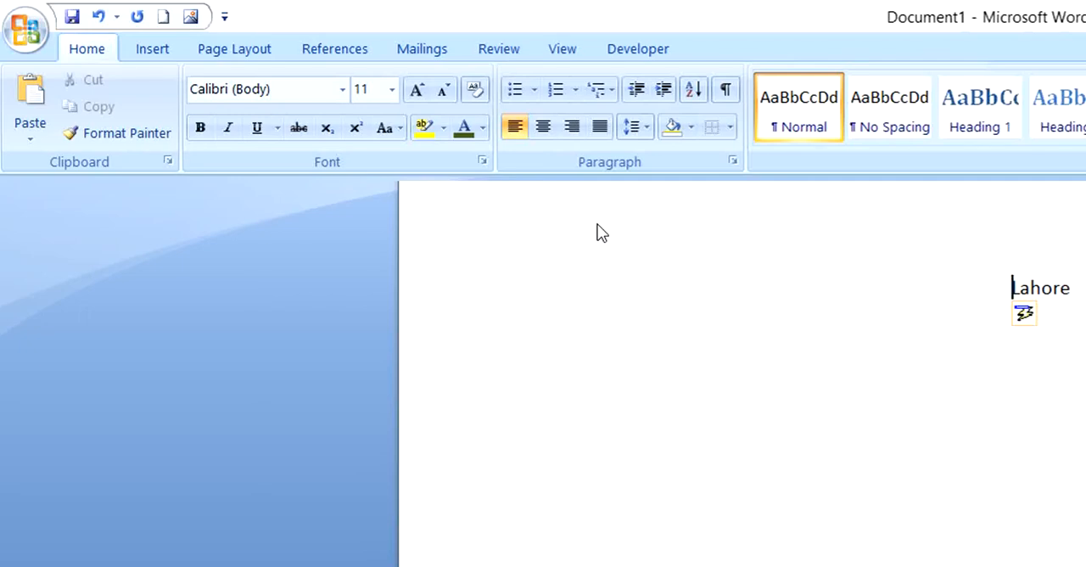
Step: Remove the tab indents in front of Lahore to bring the line back to the margin
{"action": "key", "text": "BackSpace"}
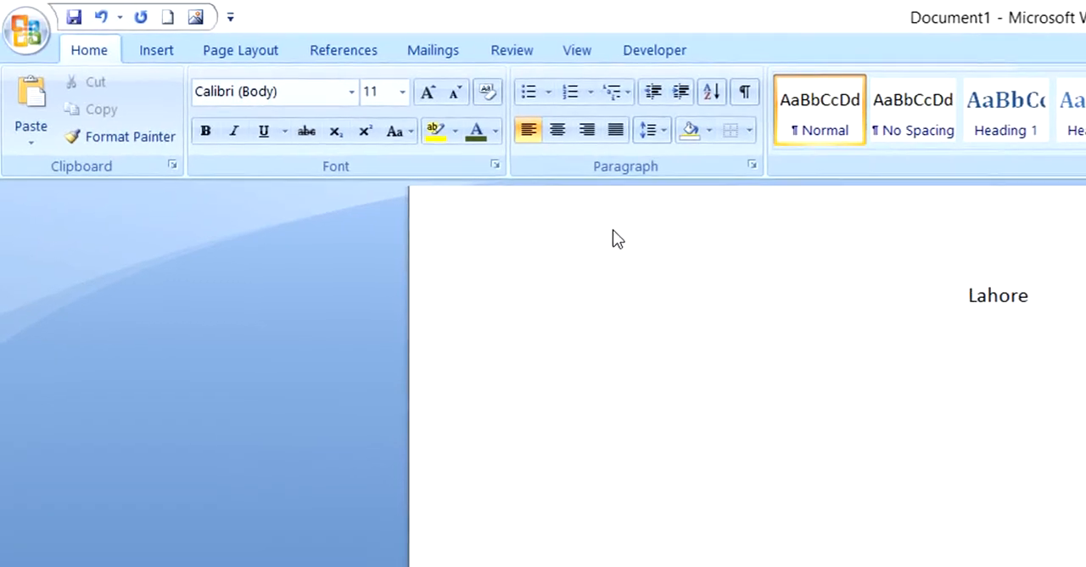
{"action": "key", "text": "BackSpace"}
{"action": "key", "text": "BackSpace"}
{"action": "key", "text": "BackSpace"}
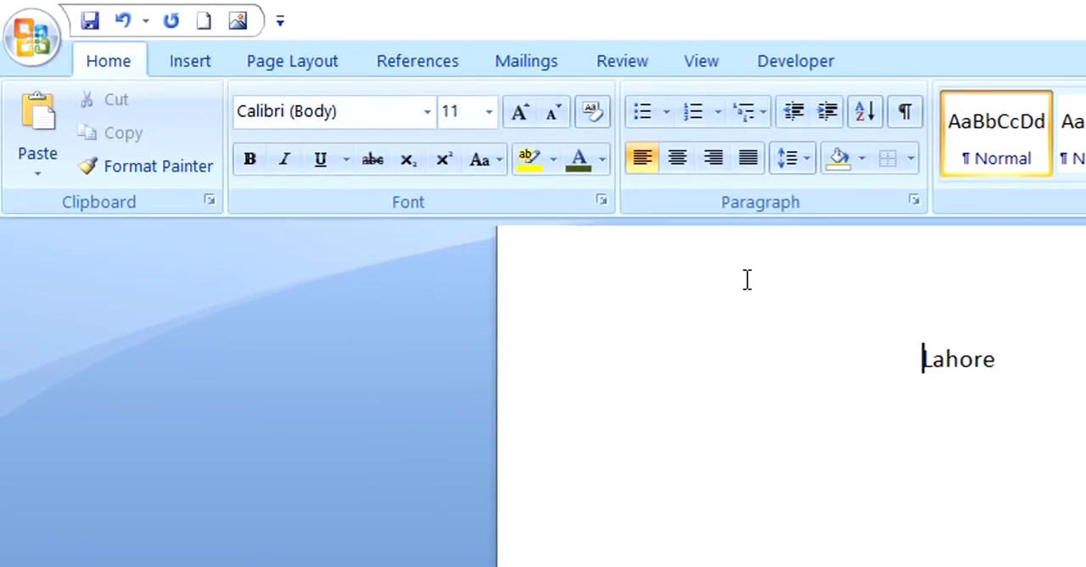
{"action": "key", "text": "BackSpace"}
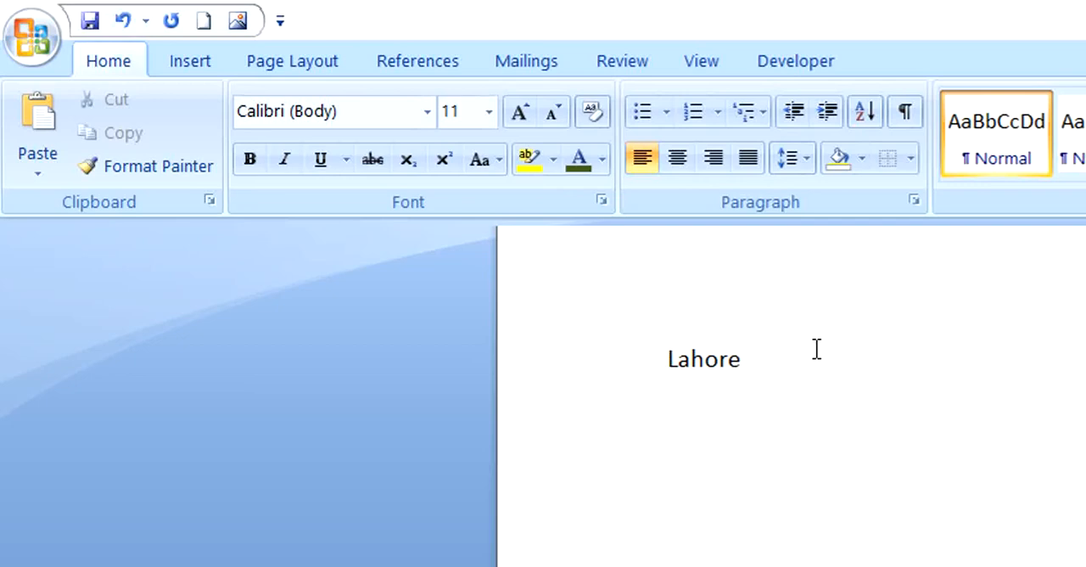
Step: Erase the word Lahore to leave the page empty
{"action": "key", "text": "End"}
{"action": "key", "text": "BackSpace"}
{"action": "key", "text": "BackSpace"}
{"action": "key", "text": "BackSpace"}
{"action": "key", "text": "BackSpace"}
{"action": "key", "text": "BackSpace"}
{"action": "key", "text": "BackSpace"}
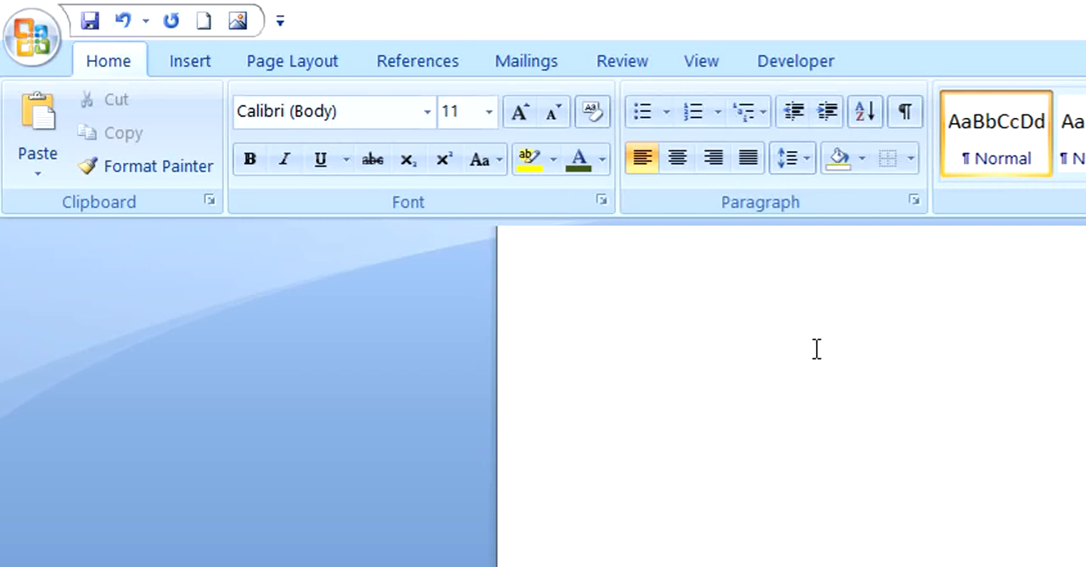
Step: Enter the letters A, E, H, J, S, C, V, X, S and B, each on its own line
{"action": "type", "text": "A"}
{"action": "key", "text": "Return"}
{"action": "type", "text": "E"}
{"action": "key", "text": "Return"}
{"action": "type", "text": "H"}
{"action": "key", "text": "Return"}
{"action": "type", "text": "J"}
{"action": "key", "text": "Return"}
{"action": "type", "text": "S"}
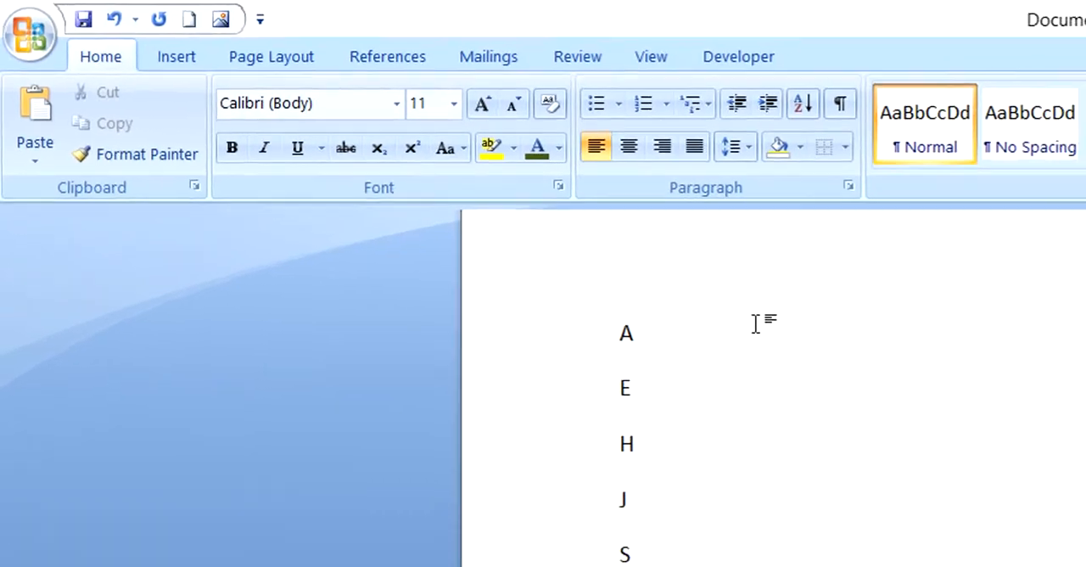
{"action": "key", "text": "Return"}
{"action": "type", "text": "C"}
{"action": "key", "text": "Return"}
{"action": "type", "text": "VF X S "}
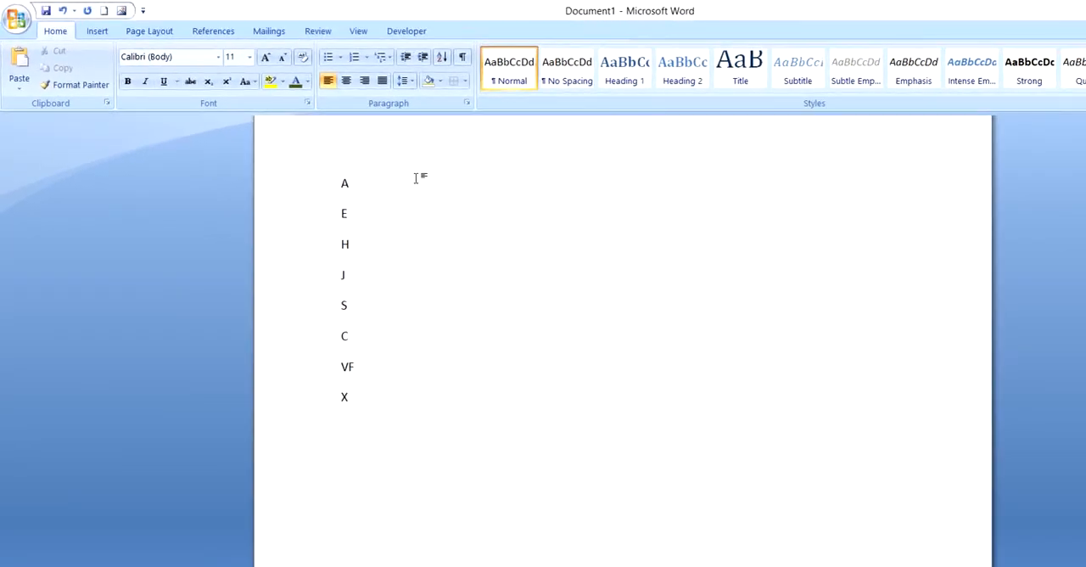
{"action": "type", "text": "B"}
{"action": "left_click", "coordinate": [357, 366]}
{"action": "key", "text": "BackSpace"}
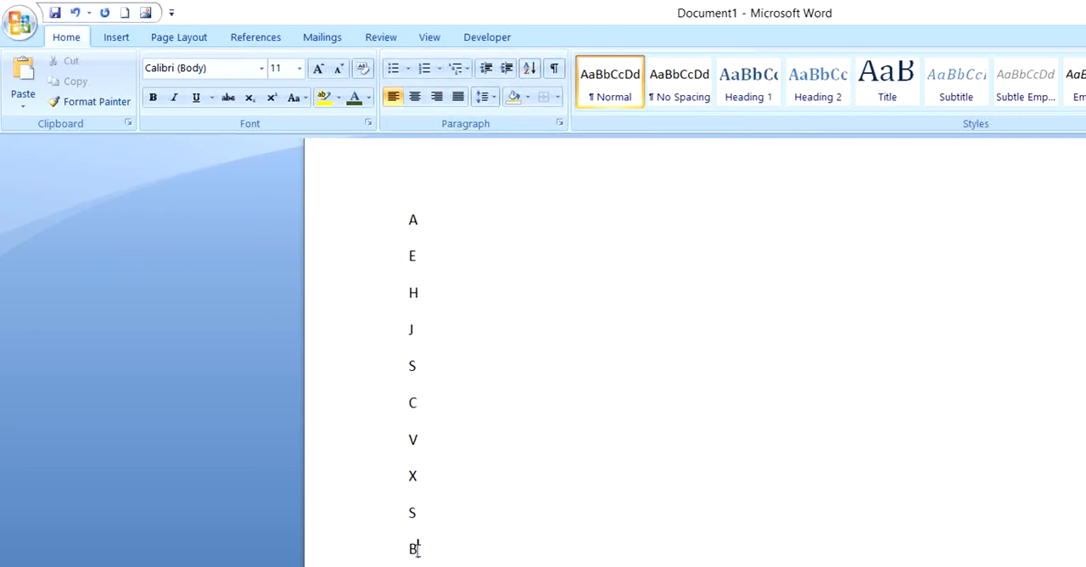
Step: Sort the whole letter list by paragraphs as text in ascending order
{"action": "left_click_drag", "start_coordinate": [416, 550], "coordinate": [413, 222]}
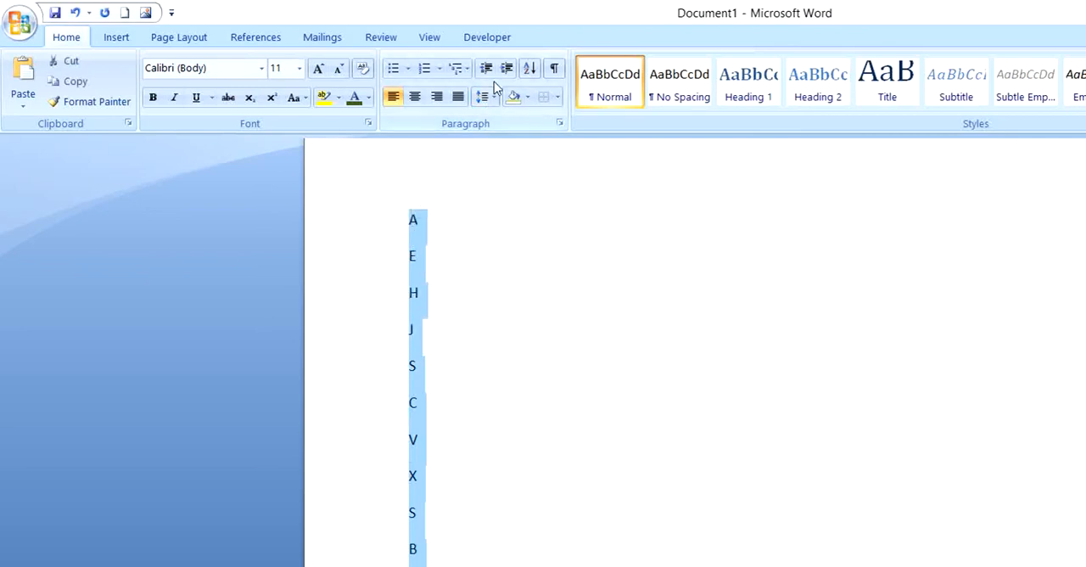
{"action": "left_click", "coordinate": [529, 69]}
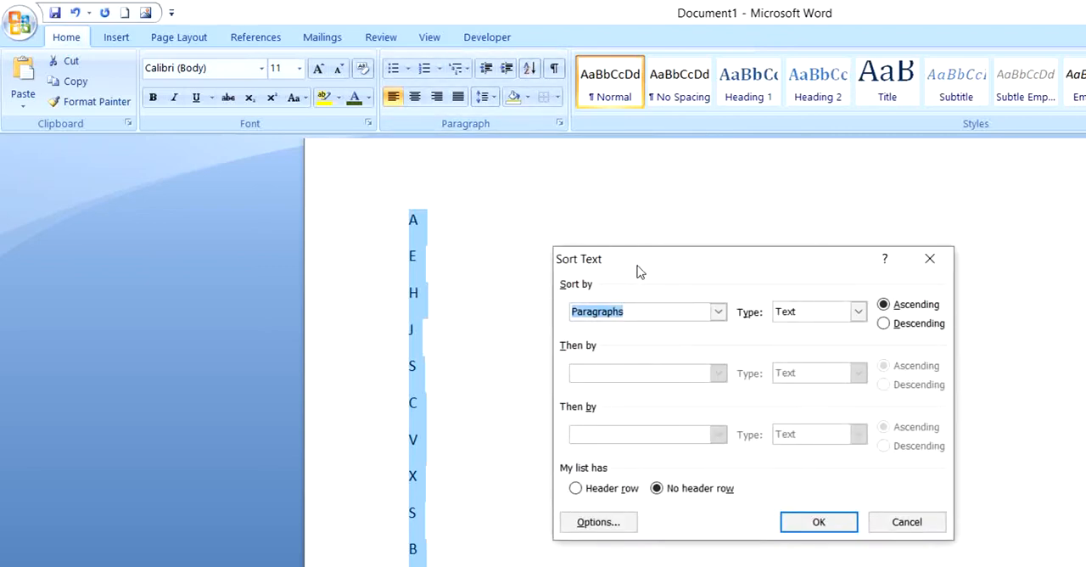
{"action": "left_click_drag", "start_coordinate": [648, 273], "coordinate": [614, 175]}
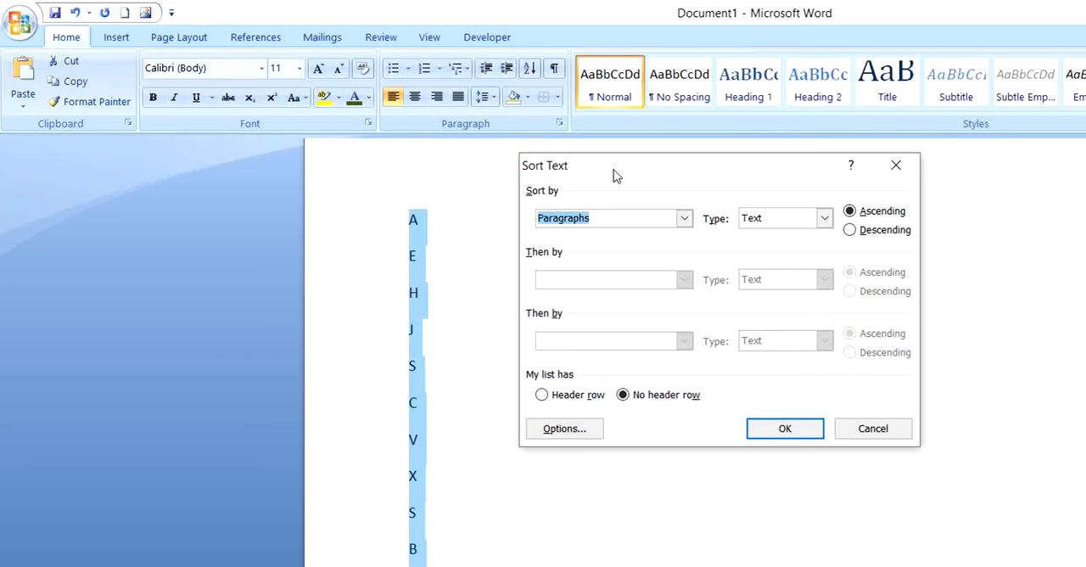
{"action": "left_click", "coordinate": [683, 219]}
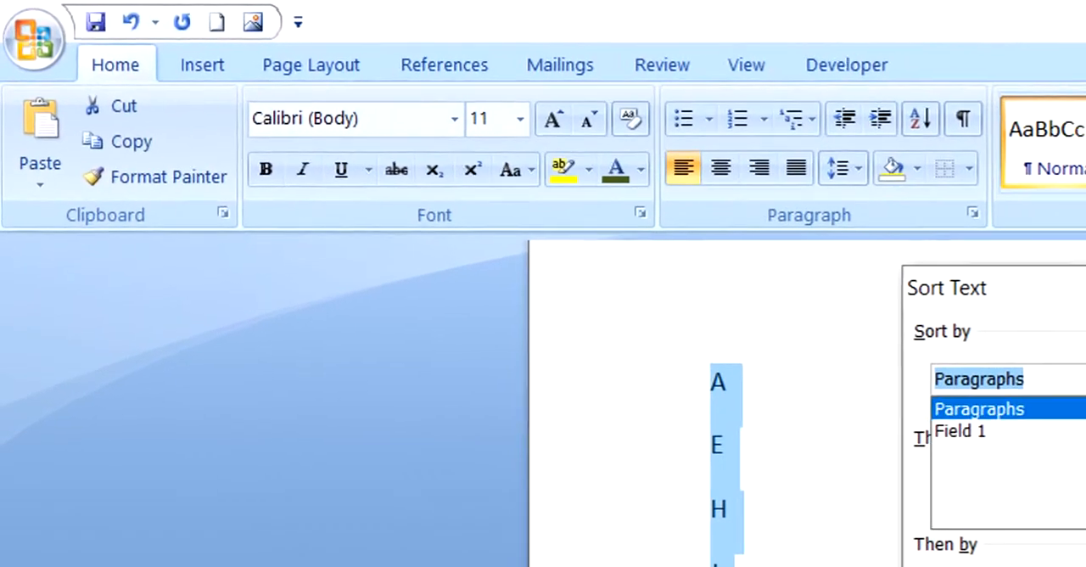
{"action": "left_click", "coordinate": [978, 409]}
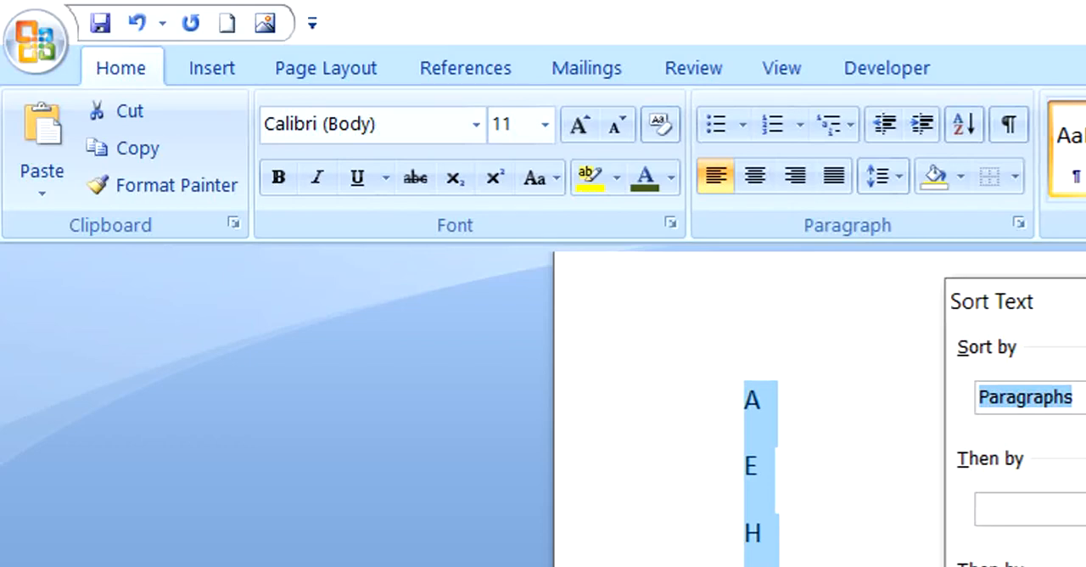
{"action": "key", "text": "Tab"}
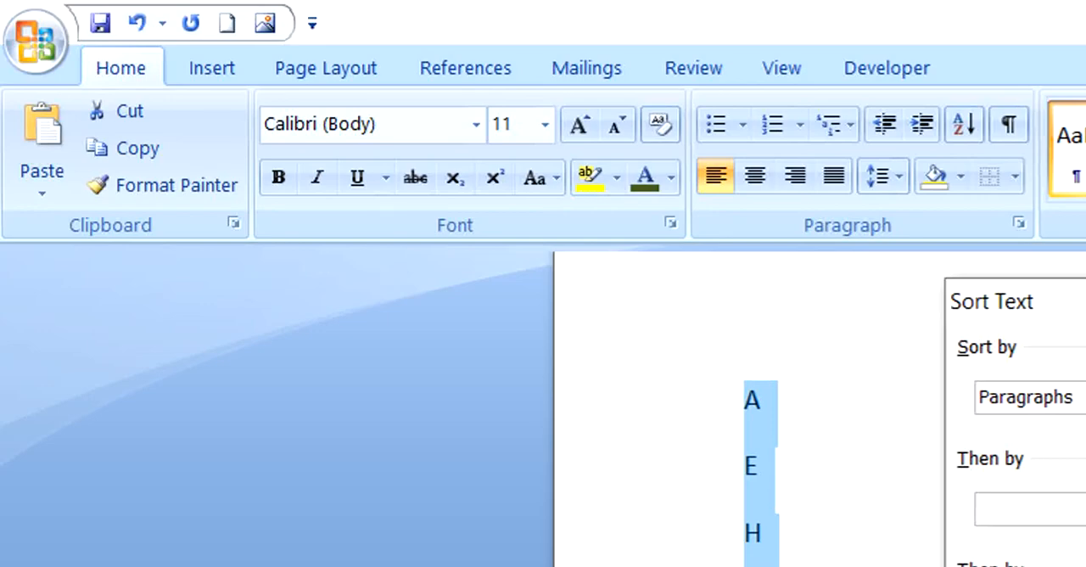
{"action": "key", "text": "Return"}
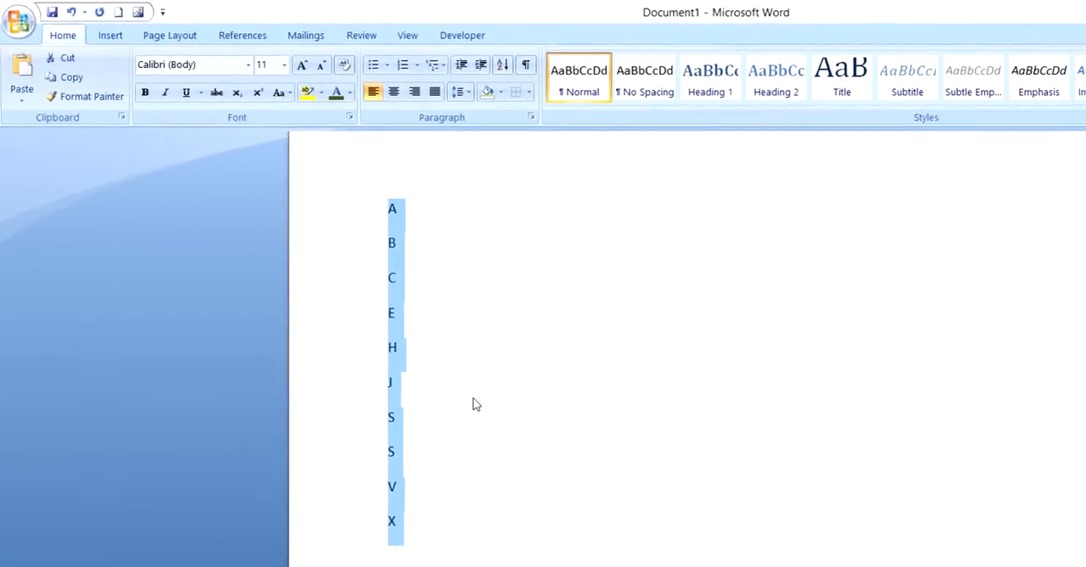
{"action": "left_click", "coordinate": [474, 399]}
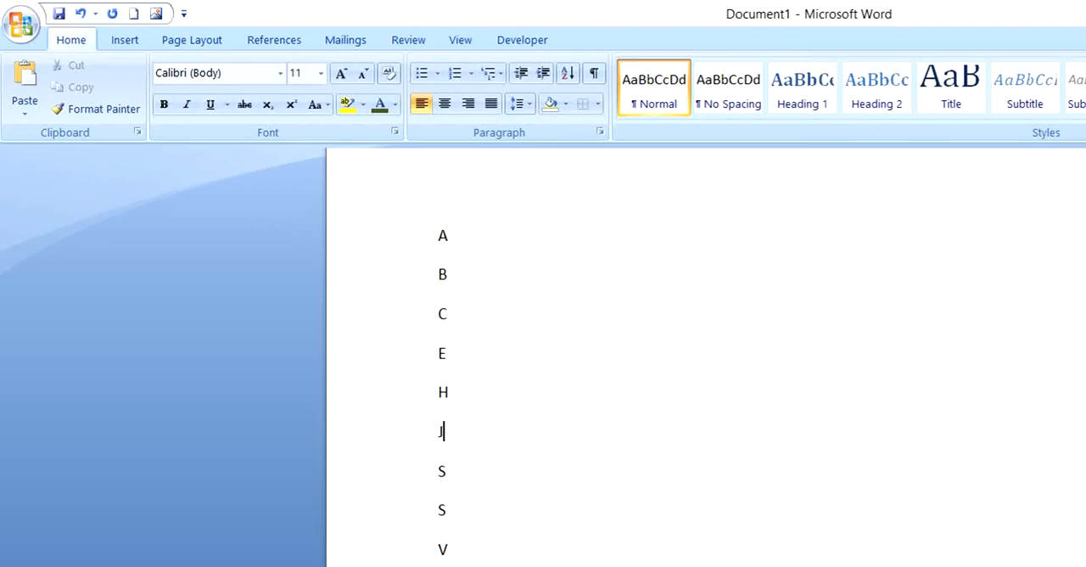
Step: Sort the letter list again by paragraphs, this time in descending order
{"action": "left_click_drag", "start_coordinate": [448, 560], "coordinate": [430, 245]}
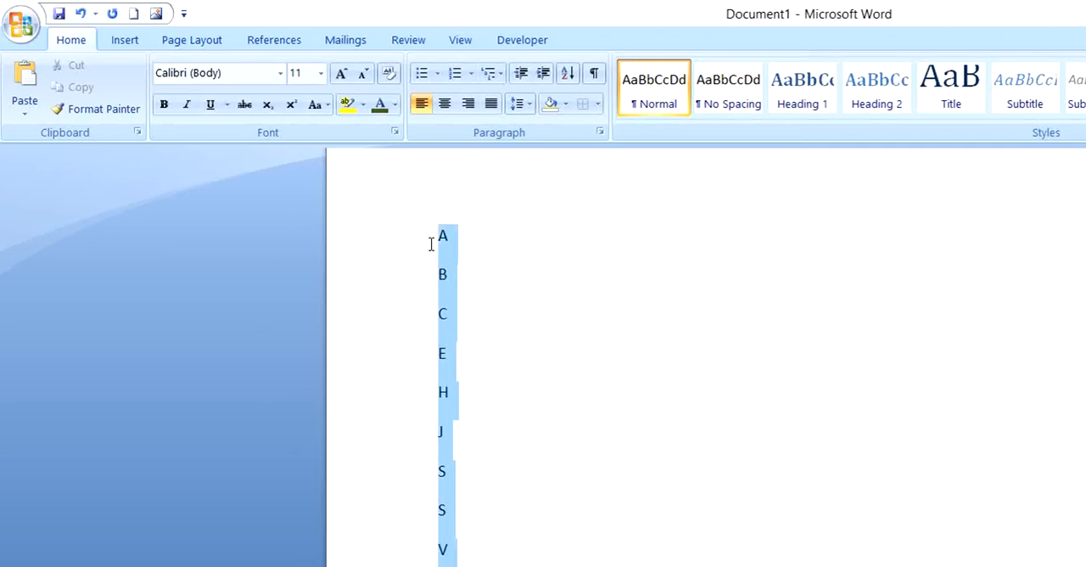
{"action": "left_click", "coordinate": [567, 74]}
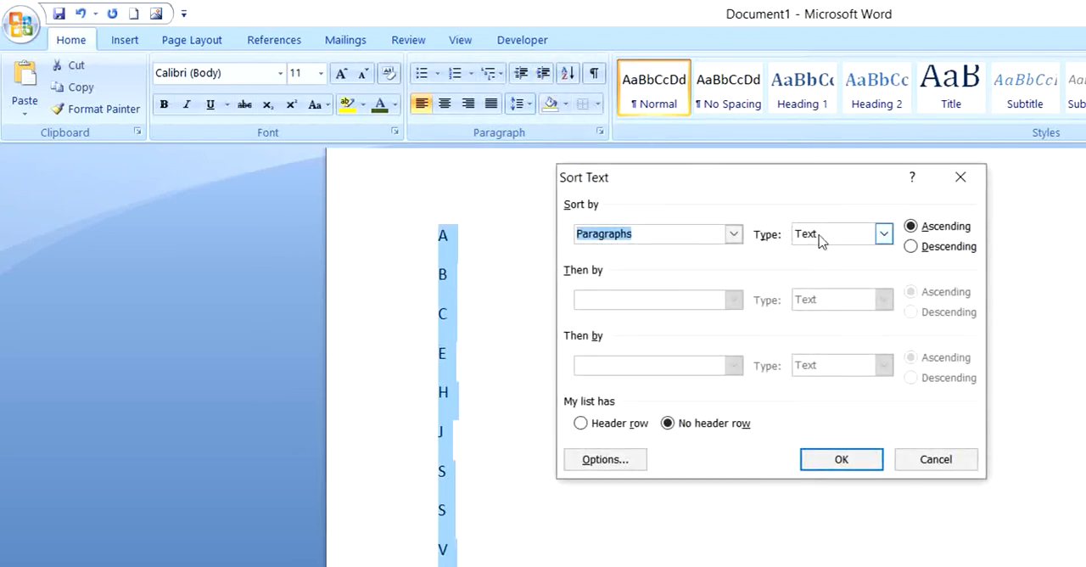
{"action": "left_click", "coordinate": [910, 246]}
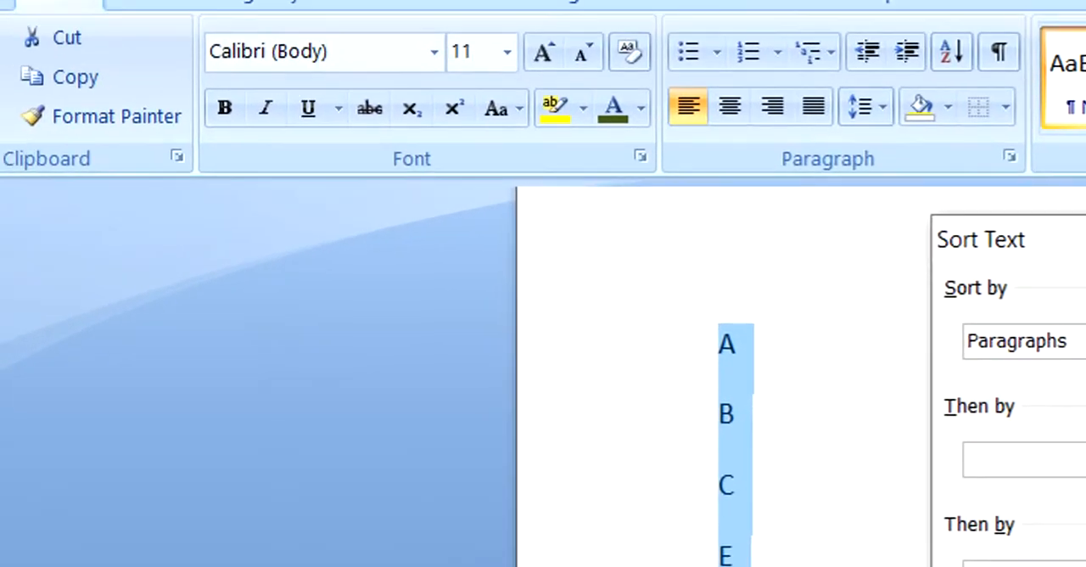
{"action": "key", "text": "Return"}
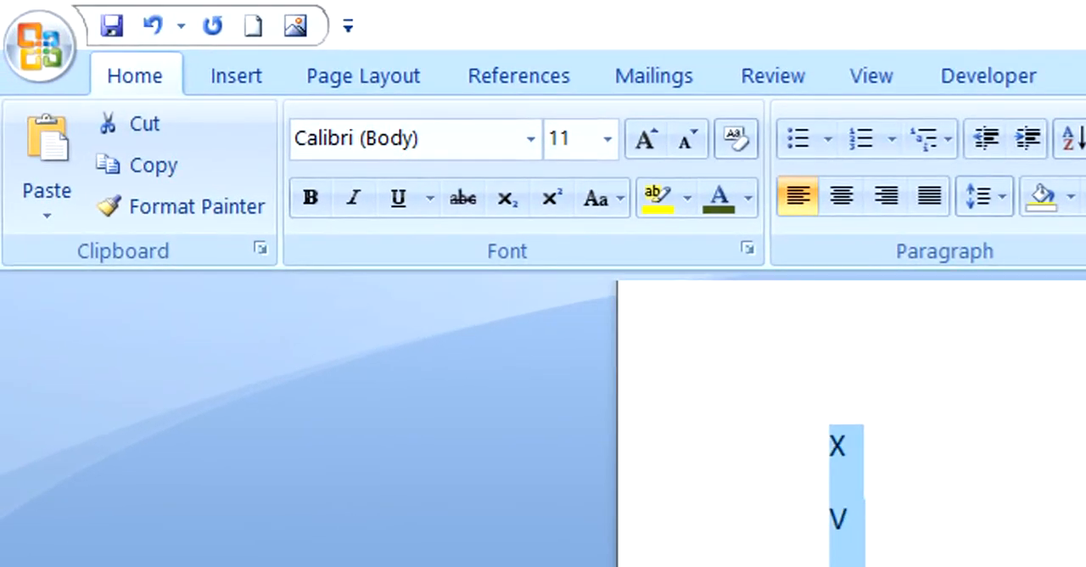
{"action": "left_click", "coordinate": [883, 560]}
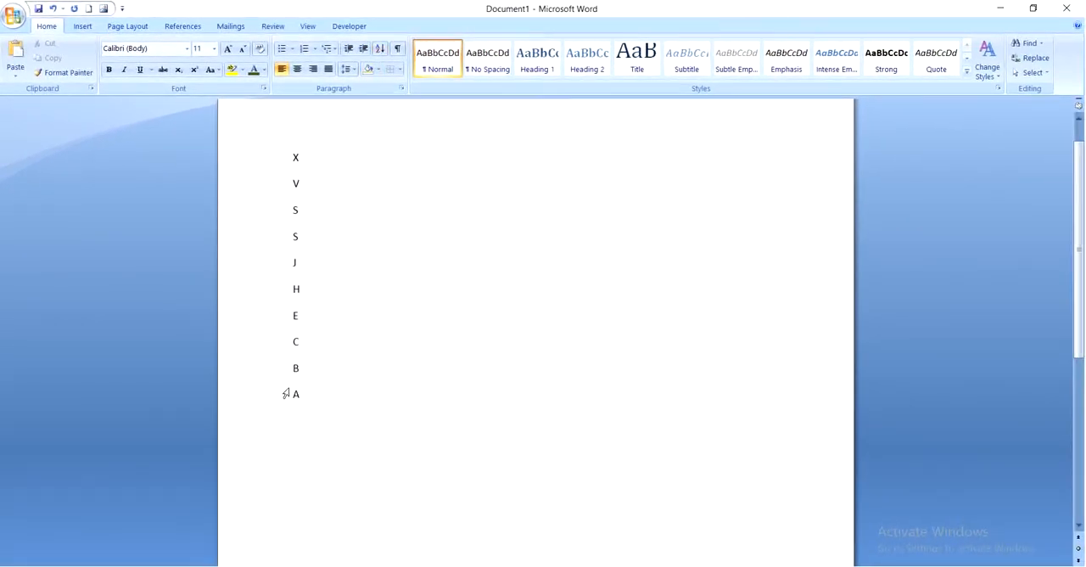
Step: Delete the whole sorted letter list and enter International City in its place, indented toward the middle of the page
{"action": "left_click_drag", "start_coordinate": [312, 399], "coordinate": [262, 147]}
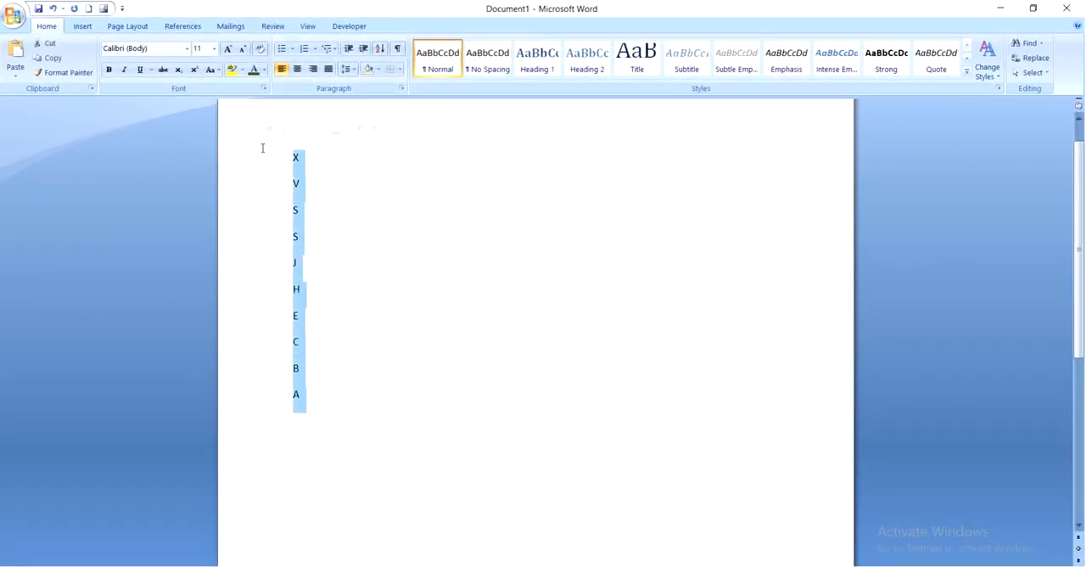
{"action": "key", "text": "Delete"}
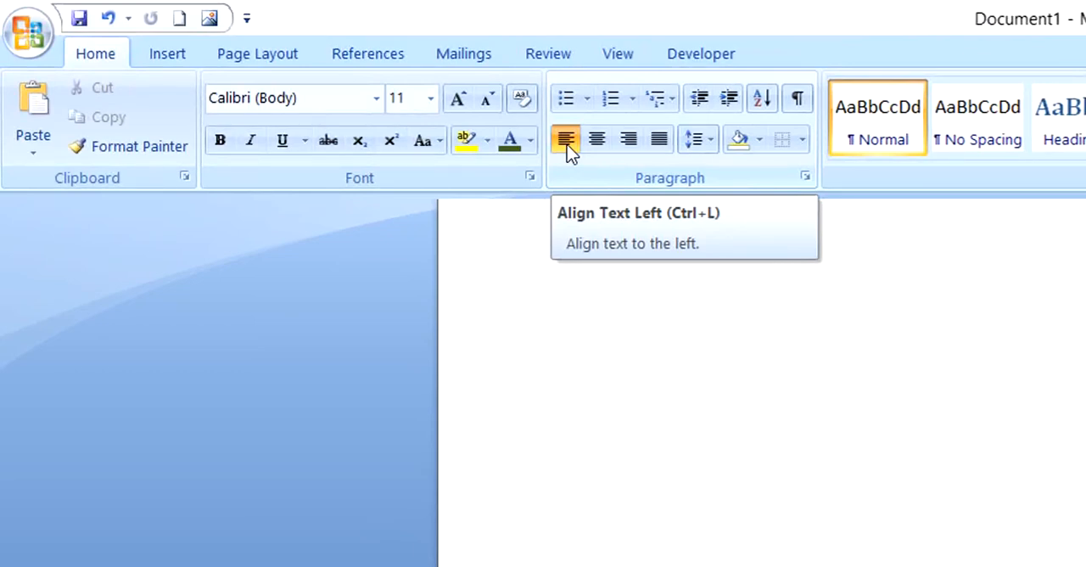
{"action": "key", "text": "ctrl+e"}
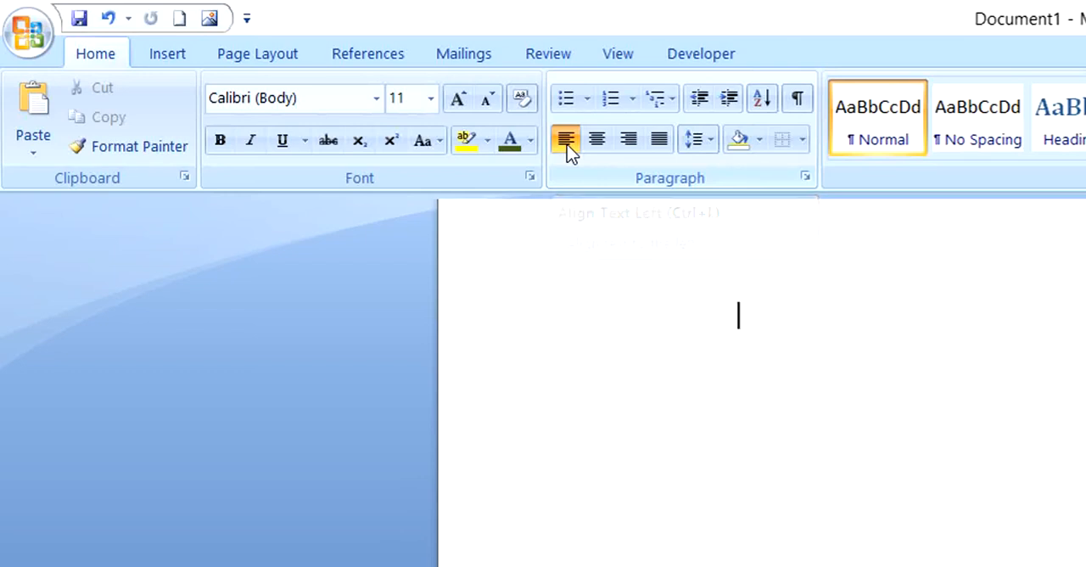
{"action": "key", "text": "ctrl+r"}
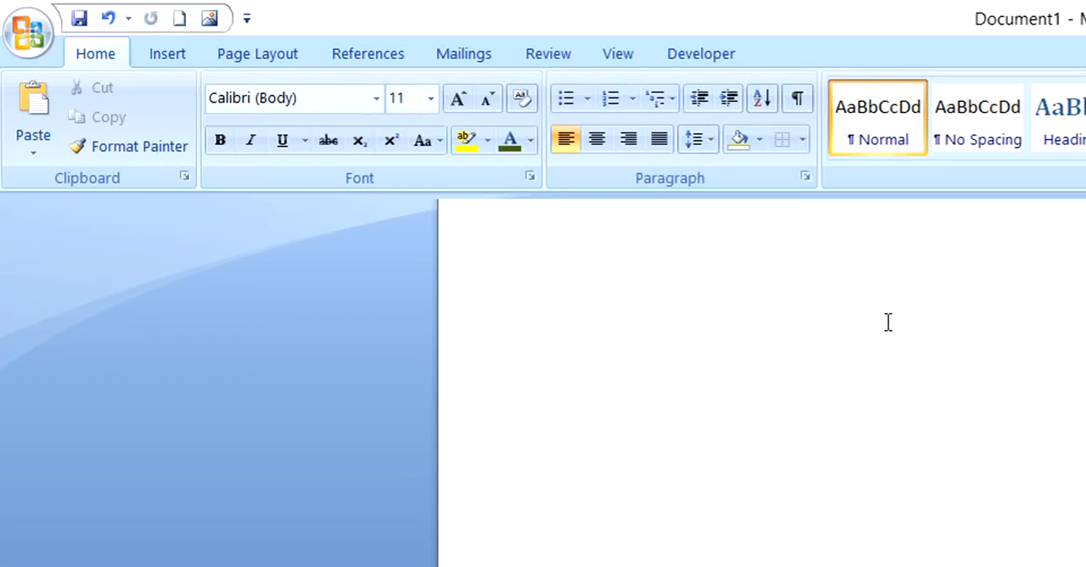
{"action": "type", "text": "N"}
{"action": "key", "text": "BackSpace"}
{"action": "type", "text": "International City"}
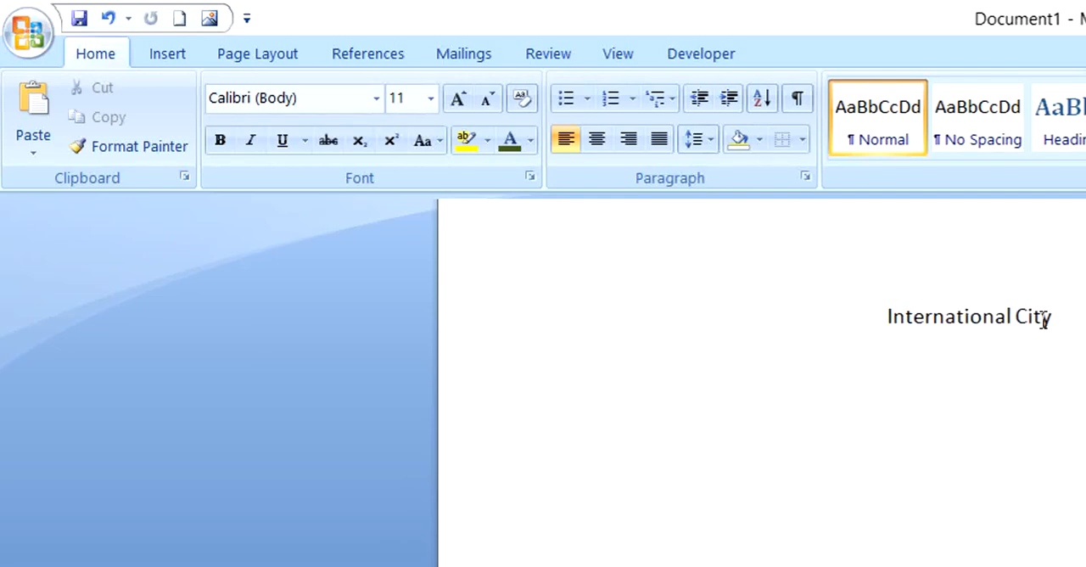
Step: Enlarge the International City text to font size 20
{"action": "left_click_drag", "start_coordinate": [1059, 315], "coordinate": [890, 316]}
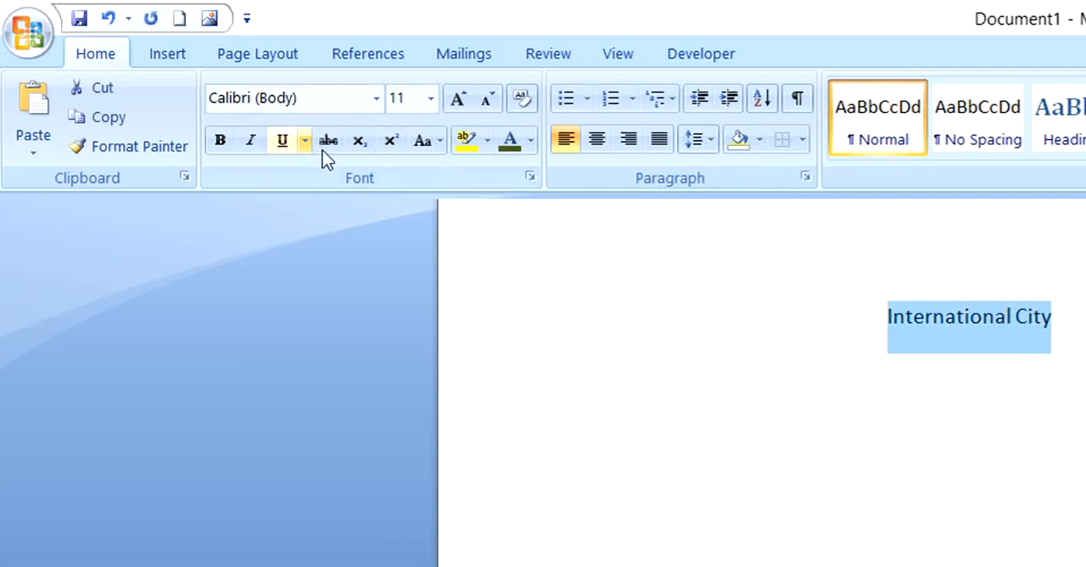
{"action": "left_click", "coordinate": [459, 100]}
{"action": "left_click", "coordinate": [459, 99]}
{"action": "left_click", "coordinate": [459, 99]}
{"action": "left_click", "coordinate": [459, 99]}
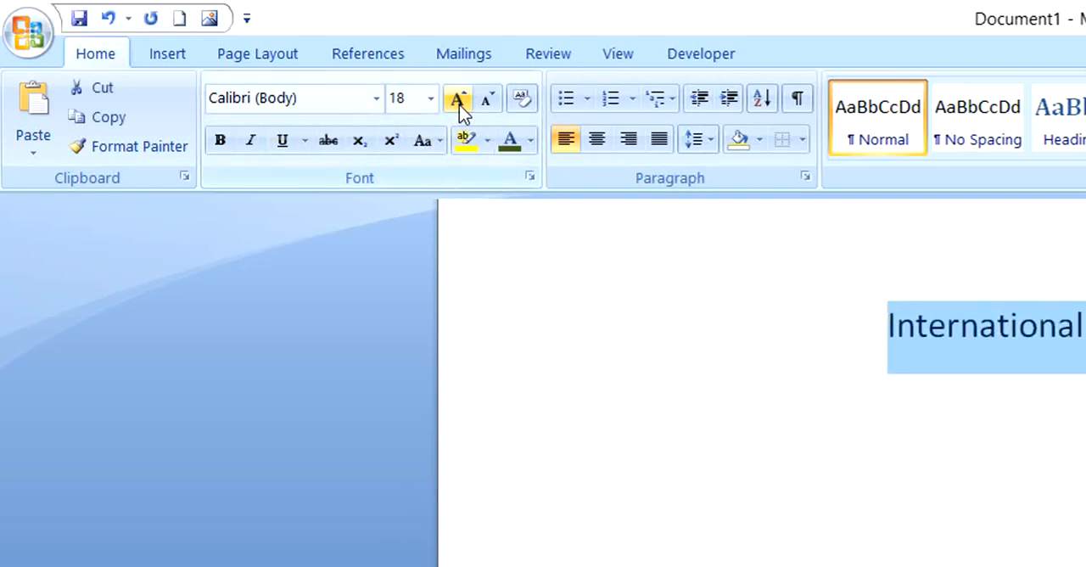
{"action": "left_click", "coordinate": [459, 99]}
{"action": "left_click", "coordinate": [828, 451]}
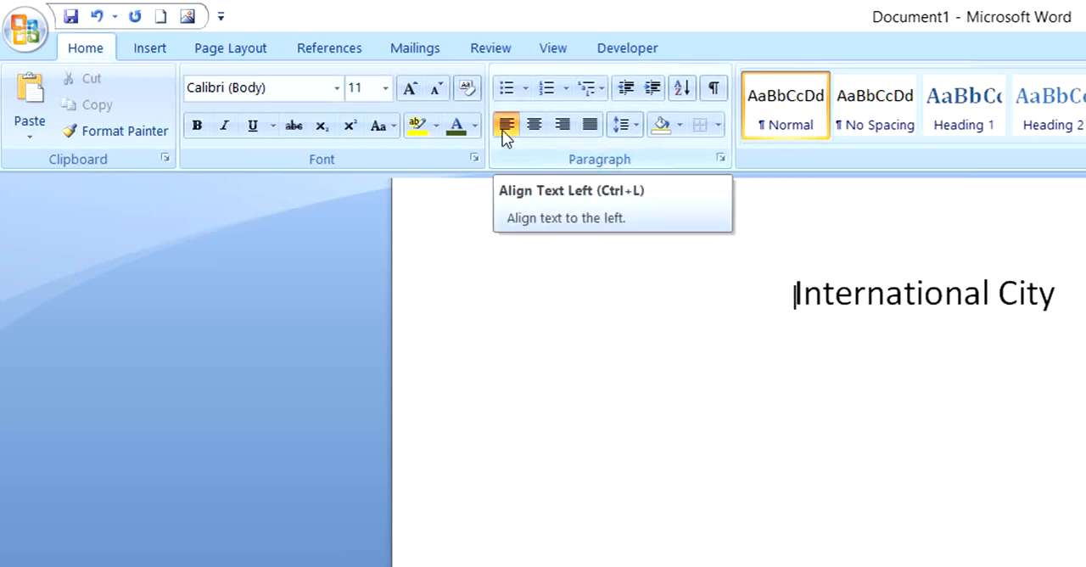
Step: Try justified alignment on the International City line, followed by left alignment
{"action": "key", "text": "ctrl+j"}
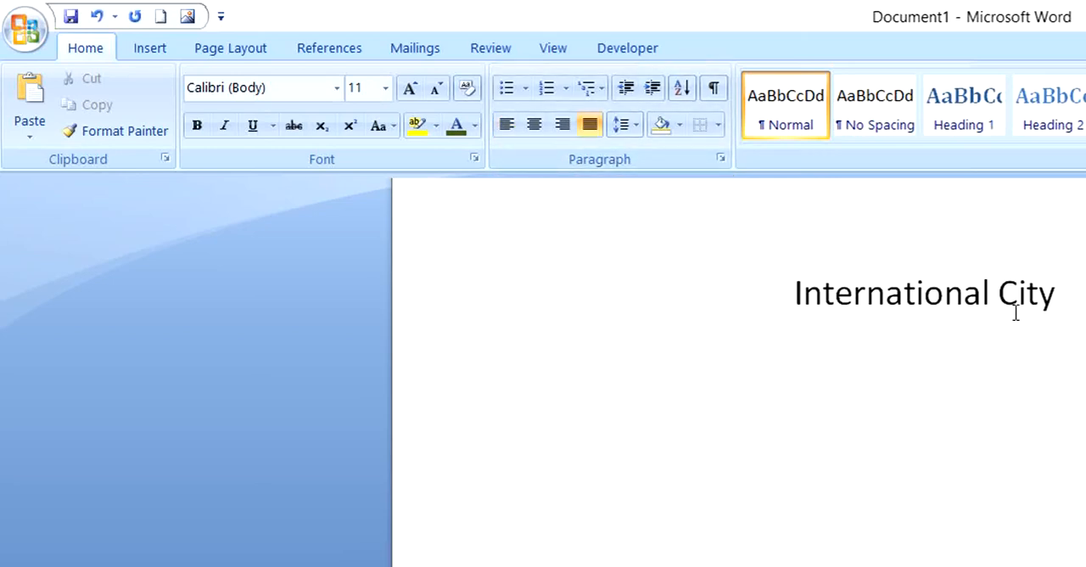
{"action": "left_click_drag", "start_coordinate": [1055, 297], "coordinate": [894, 314]}
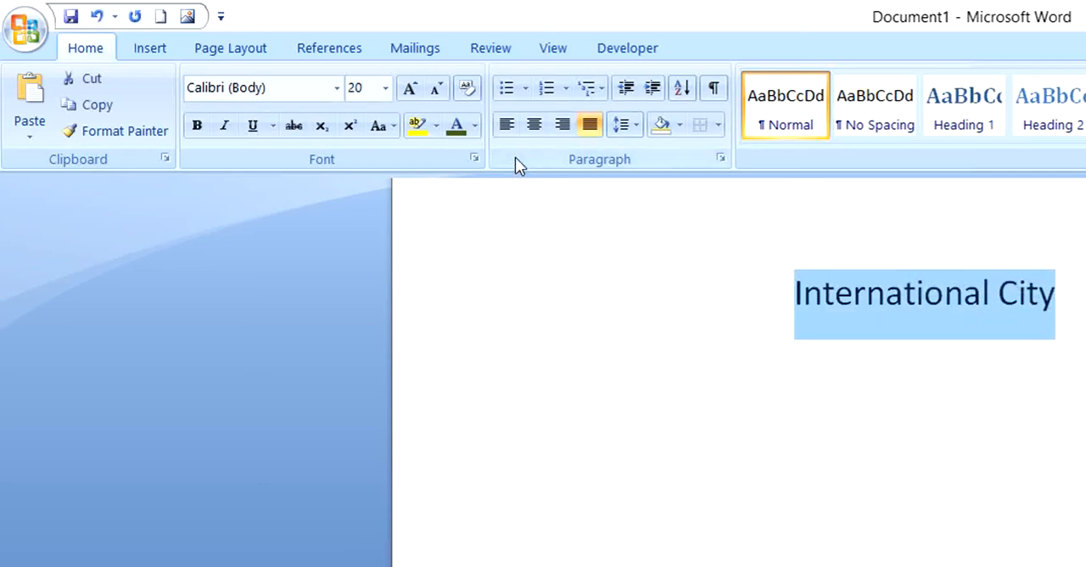
{"action": "left_click", "coordinate": [506, 125]}
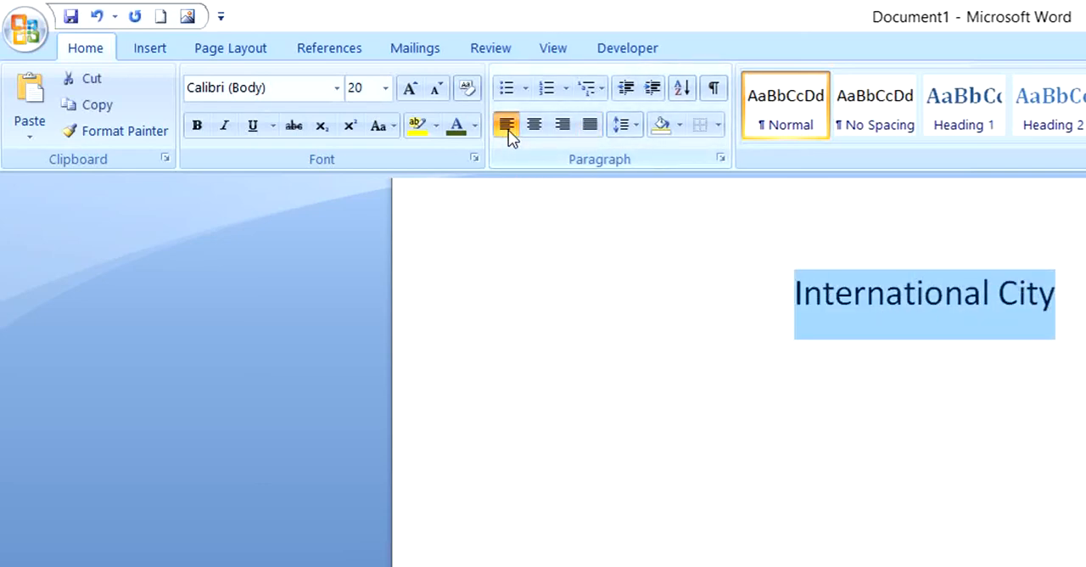
{"action": "left_click", "coordinate": [766, 295]}
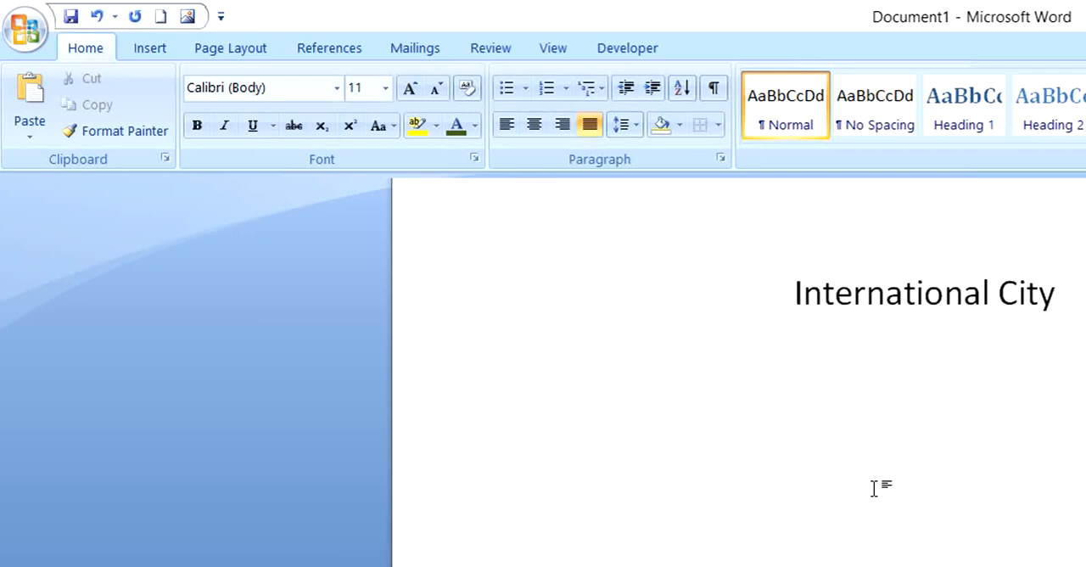
Step: Center the International City line on the page and return it to left alignment
{"action": "key", "text": "ctrl+e"}
{"action": "key", "text": "ctrl+l"}
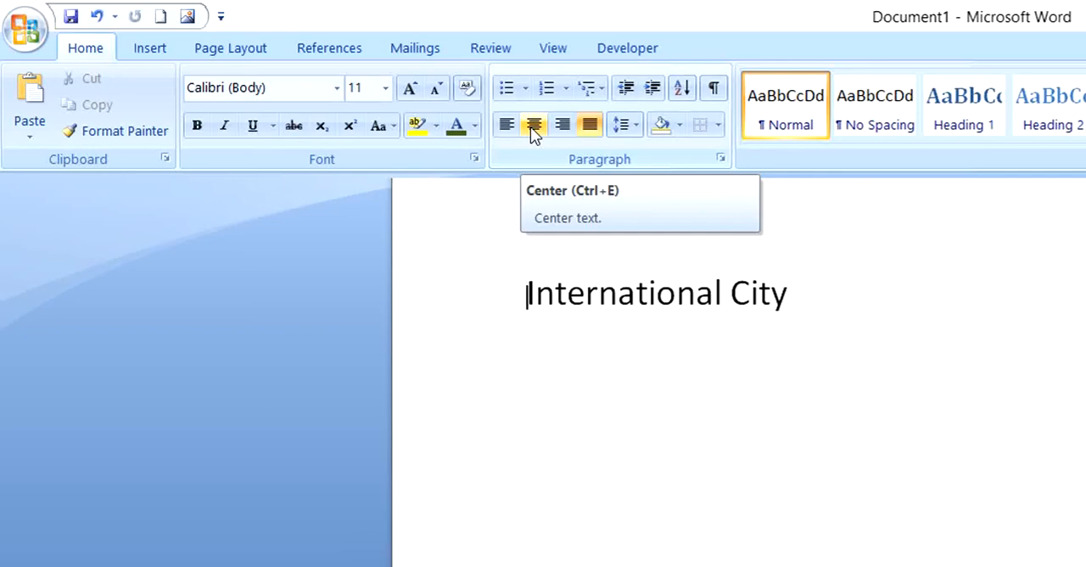
{"action": "left_click", "coordinate": [533, 127]}
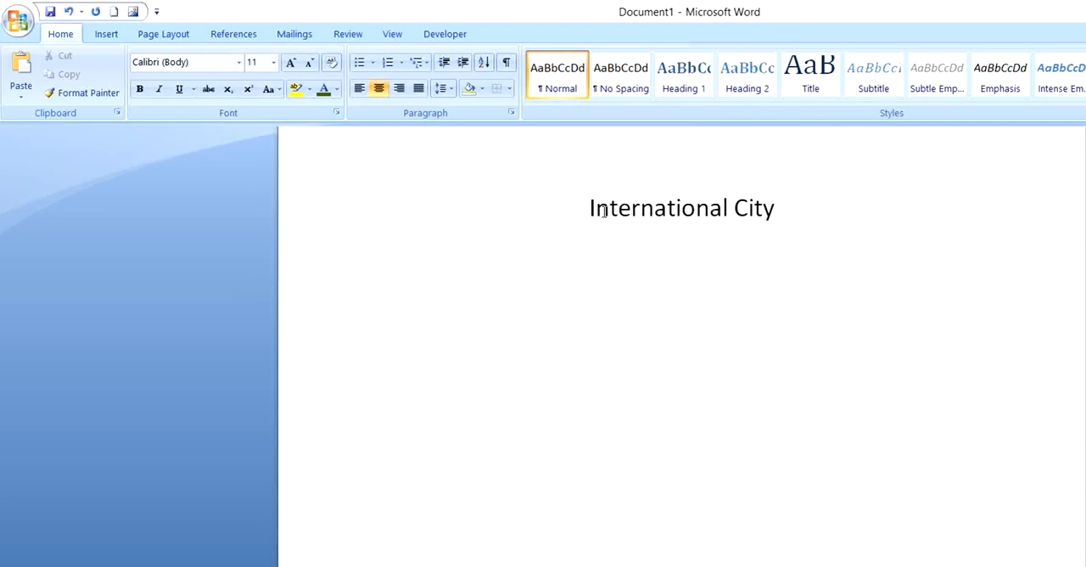
{"action": "left_click", "coordinate": [359, 89]}
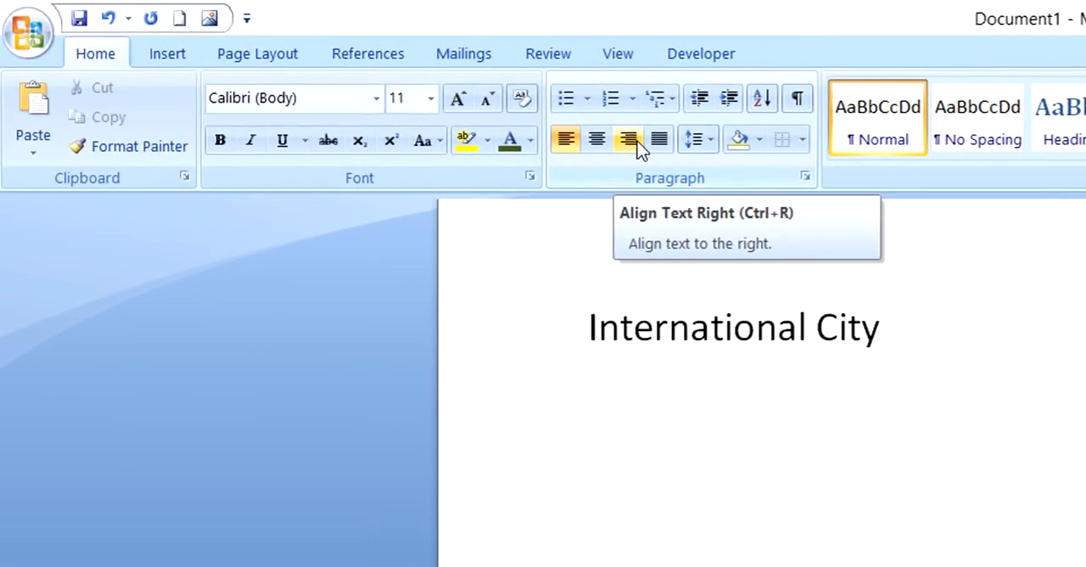
Step: Cycle the International City line through right, center and left alignment, finishing with right alignment
{"action": "left_click", "coordinate": [636, 141]}
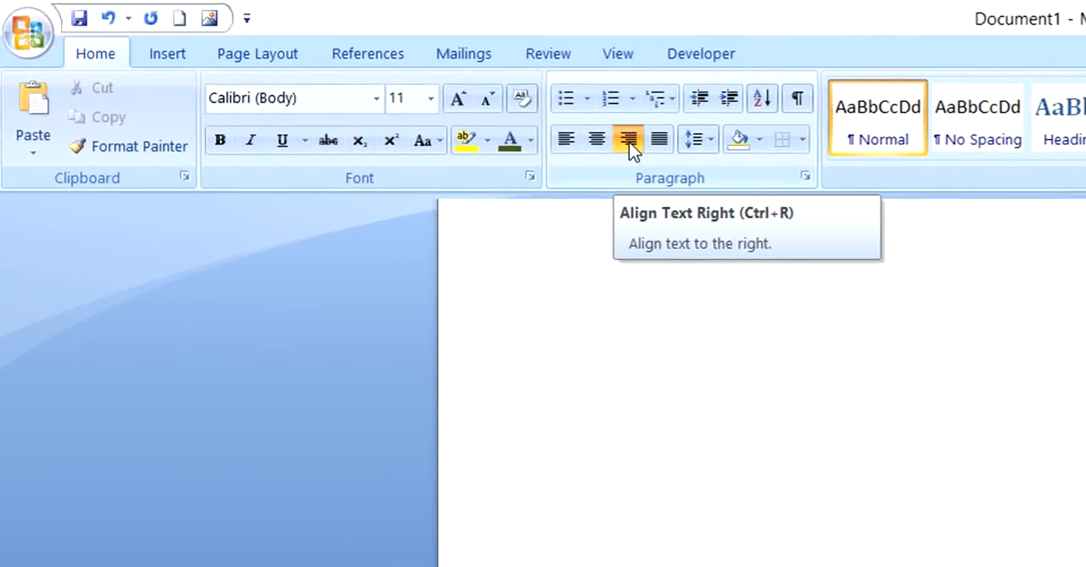
{"action": "left_click", "coordinate": [598, 142]}
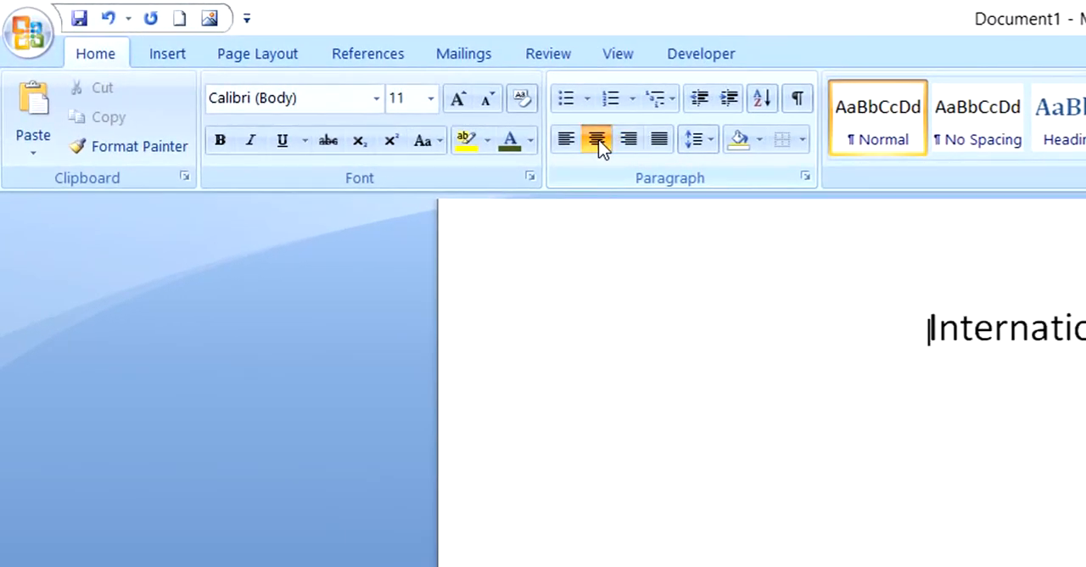
{"action": "left_click", "coordinate": [568, 142]}
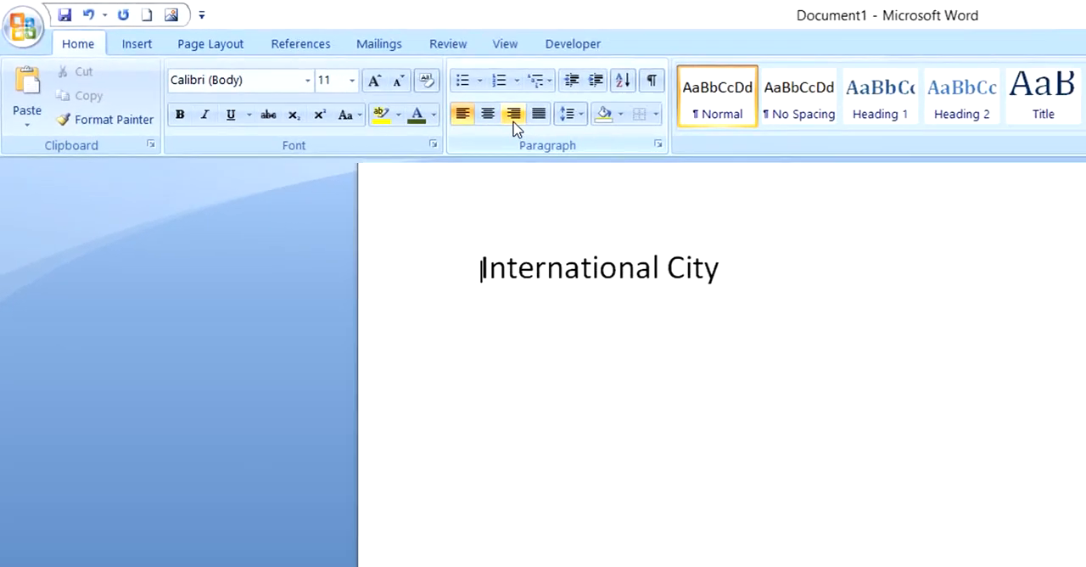
{"action": "left_click", "coordinate": [627, 139]}
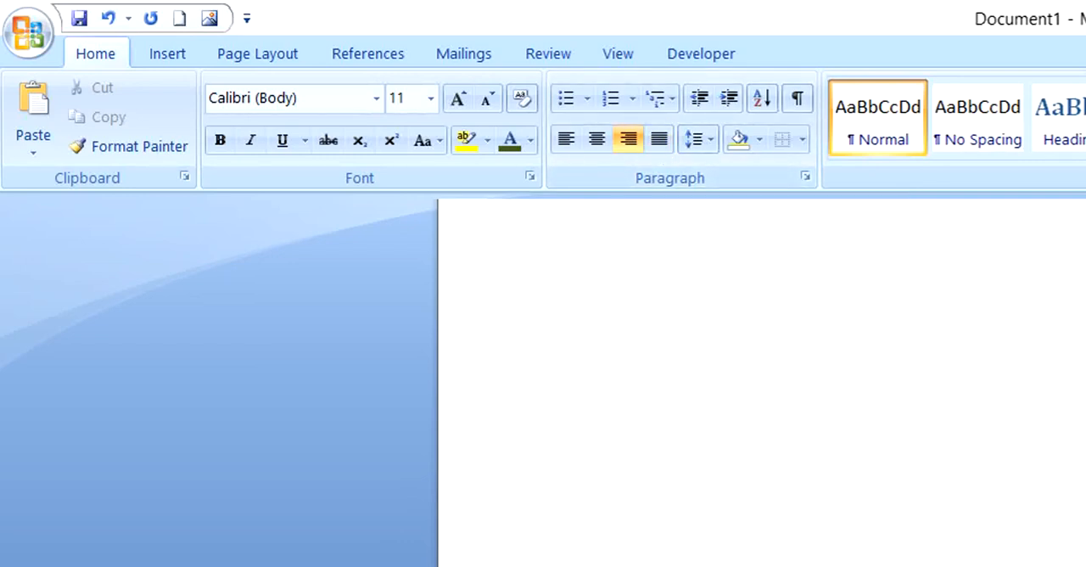
Step: Delete the International City text and set the empty paragraph to left alignment
{"action": "key", "text": "ctrl+a"}
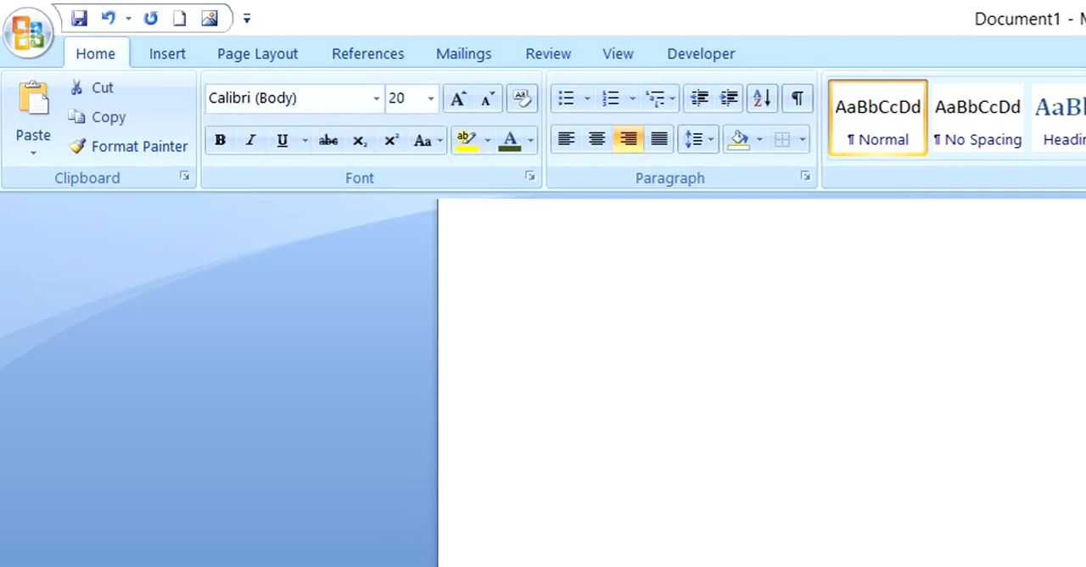
{"action": "key", "text": "Delete"}
{"action": "key", "text": "ctrl+e"}
{"action": "key", "text": "ctrl+l"}
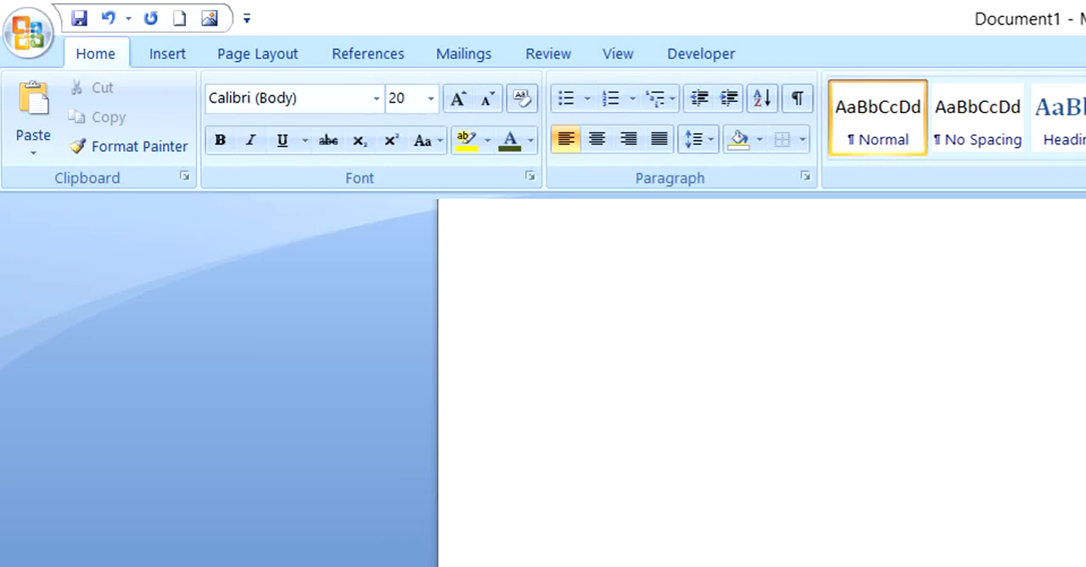
Step: Enter a self-introduction starting "I am Mr." with the person's name, followed by "And I live in Pakistan"
{"action": "type", "text": "I am "}
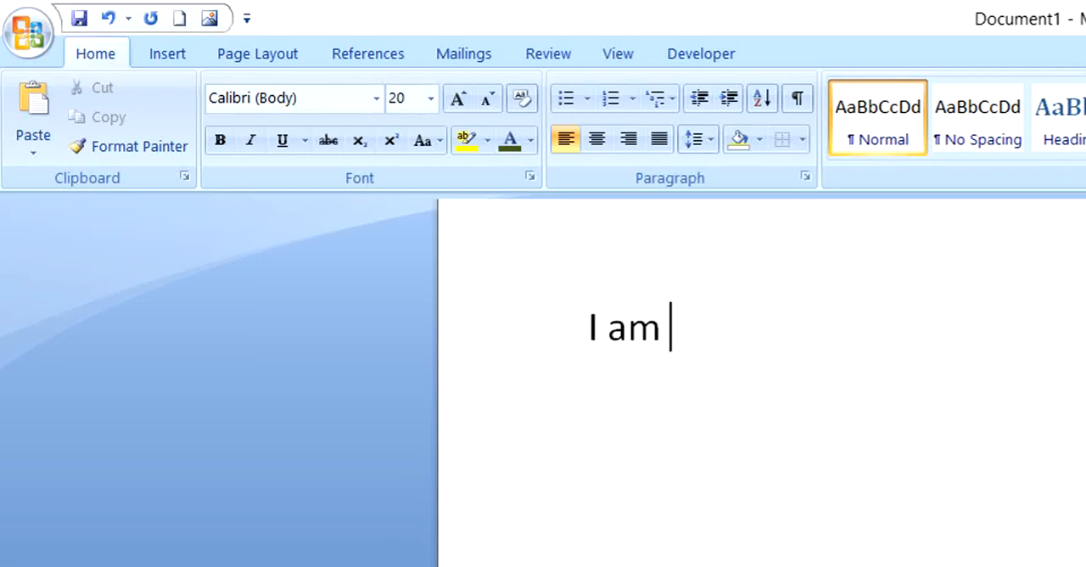
{"action": "type", "text": "Mr. K"}
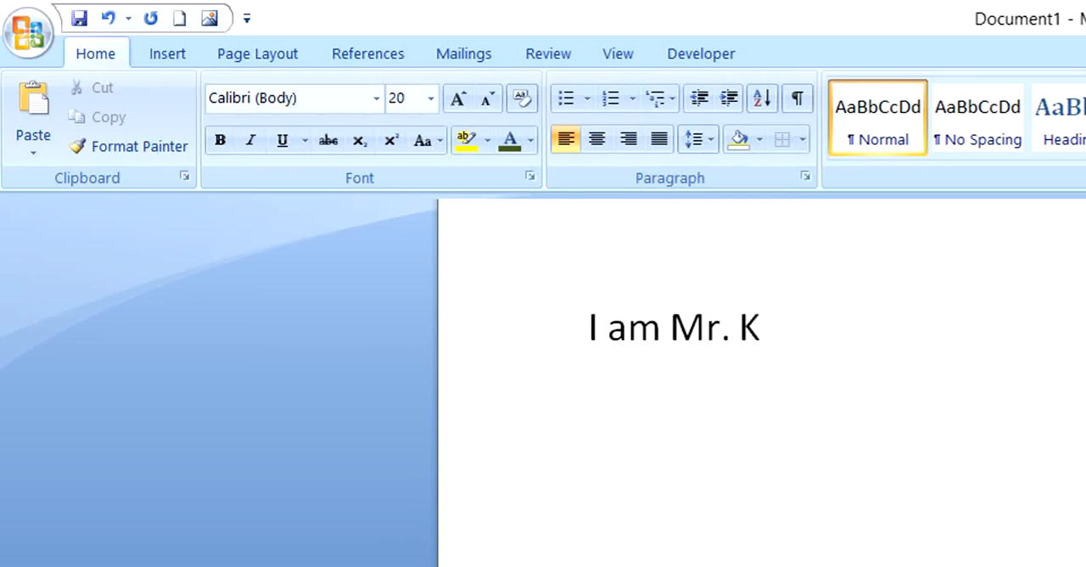
{"action": "type", "text": "ashif "}
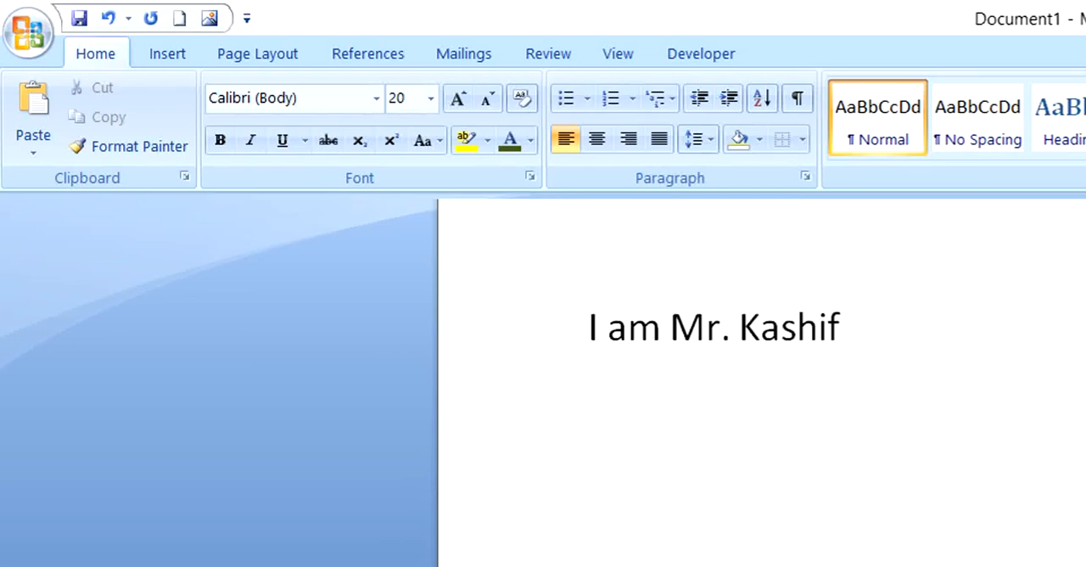
{"action": "type", "text": ". And "}
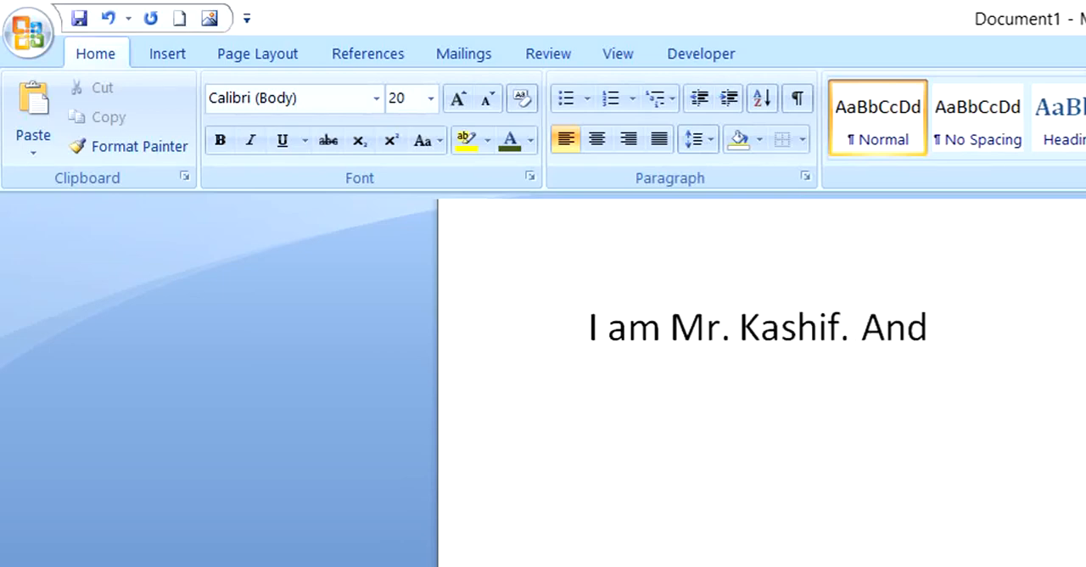
{"action": "type", "text": "I live in"}
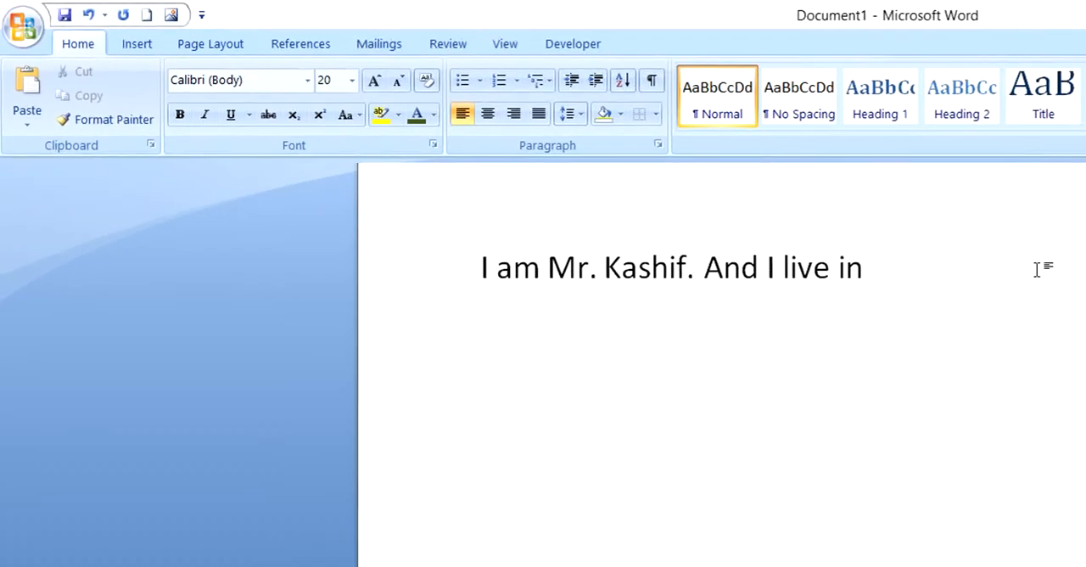
{"action": "type", "text": " Pakistan"}
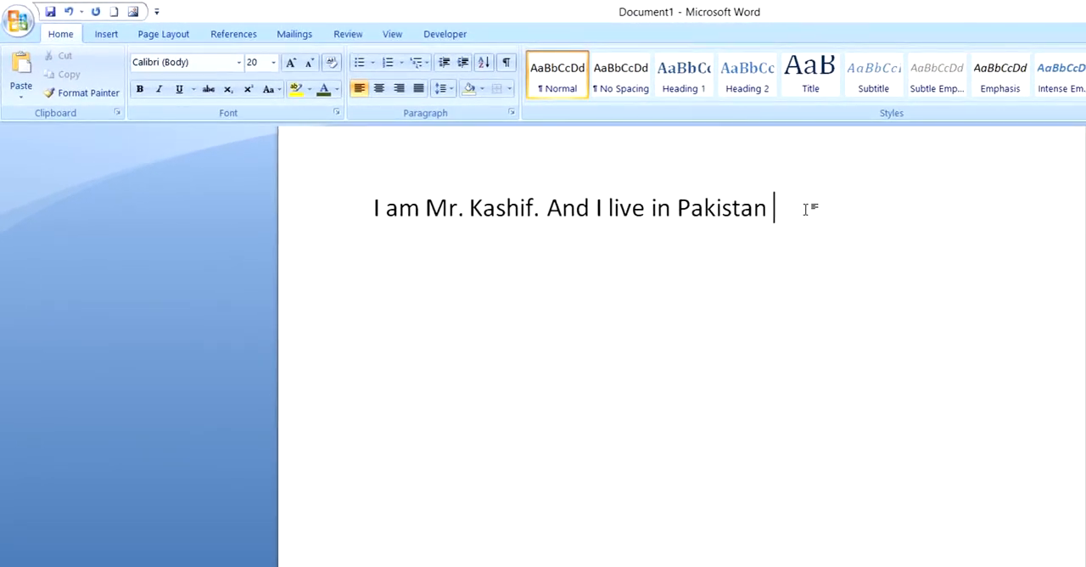
{"action": "type", "text": ", there are so good"}
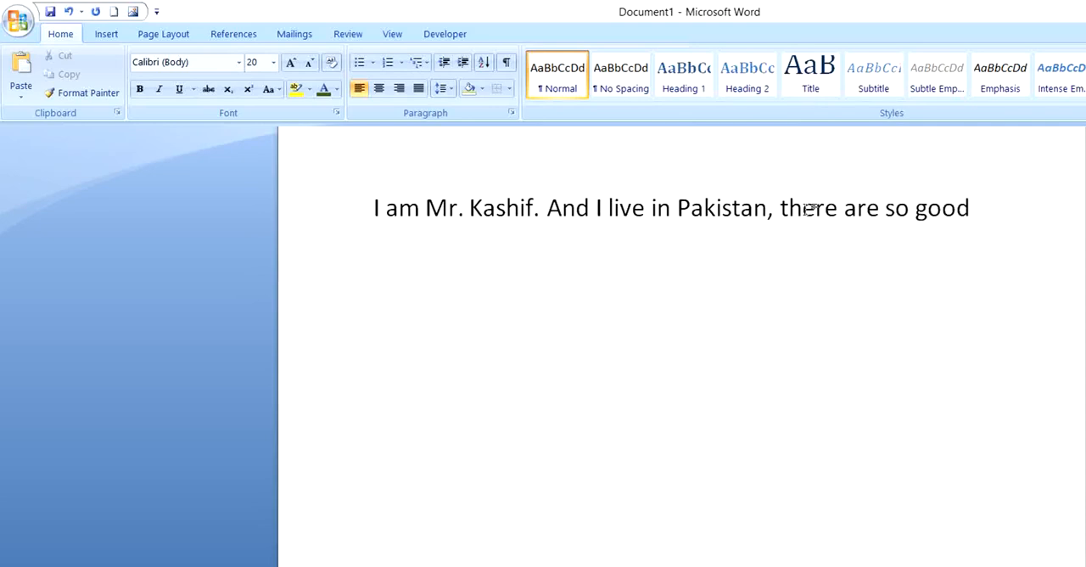
{"action": "type", "text": " cities i"}
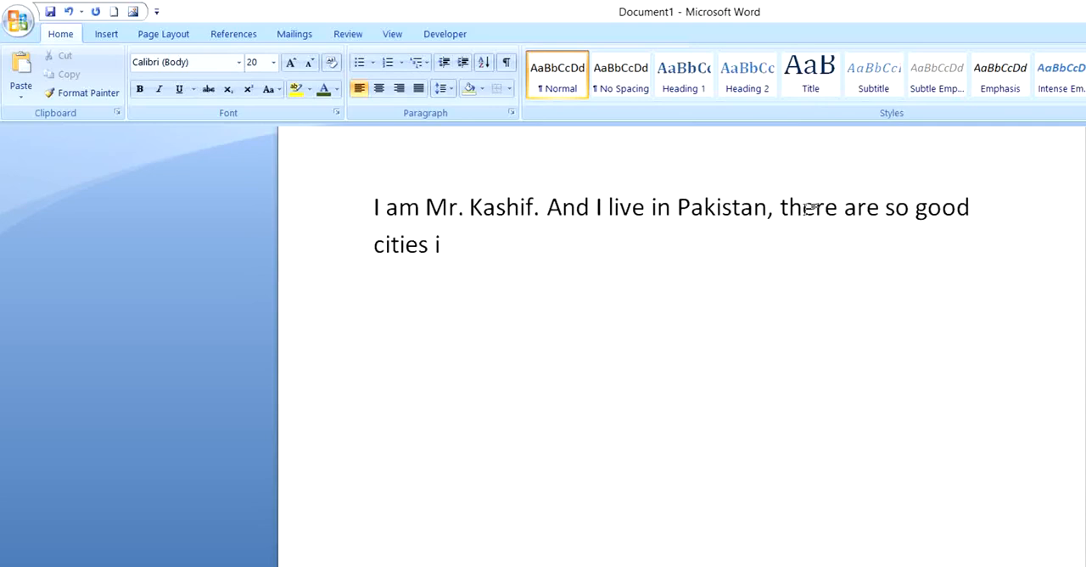
{"action": "type", "text": "n my country,"}
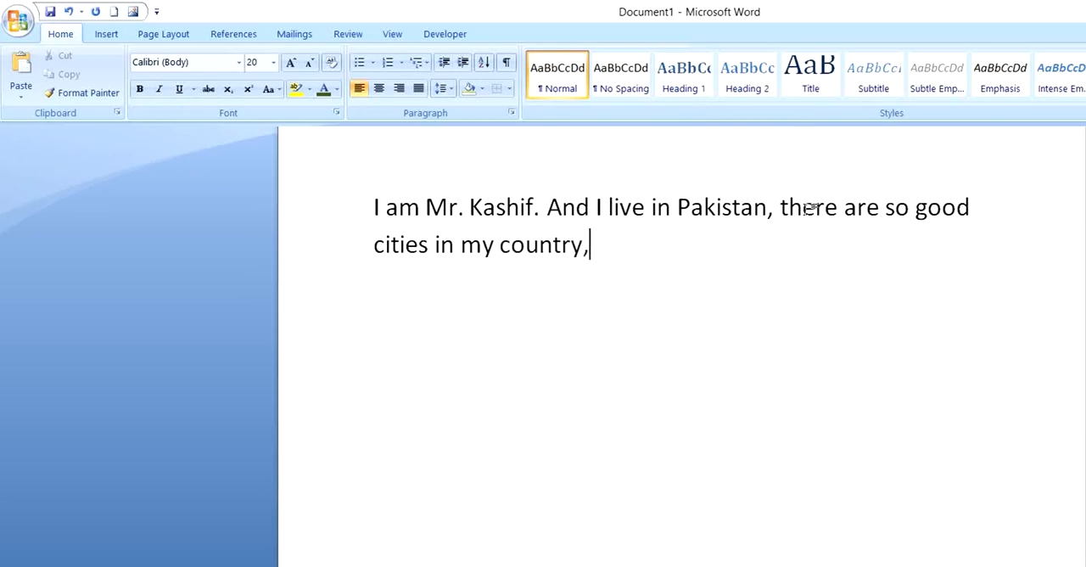
Step: Copy the whole introduction text and paste it repeatedly to make four identical paragraphs
{"action": "scroll", "coordinate": [805, 208], "scroll_direction": "up", "scroll_amount": 1}
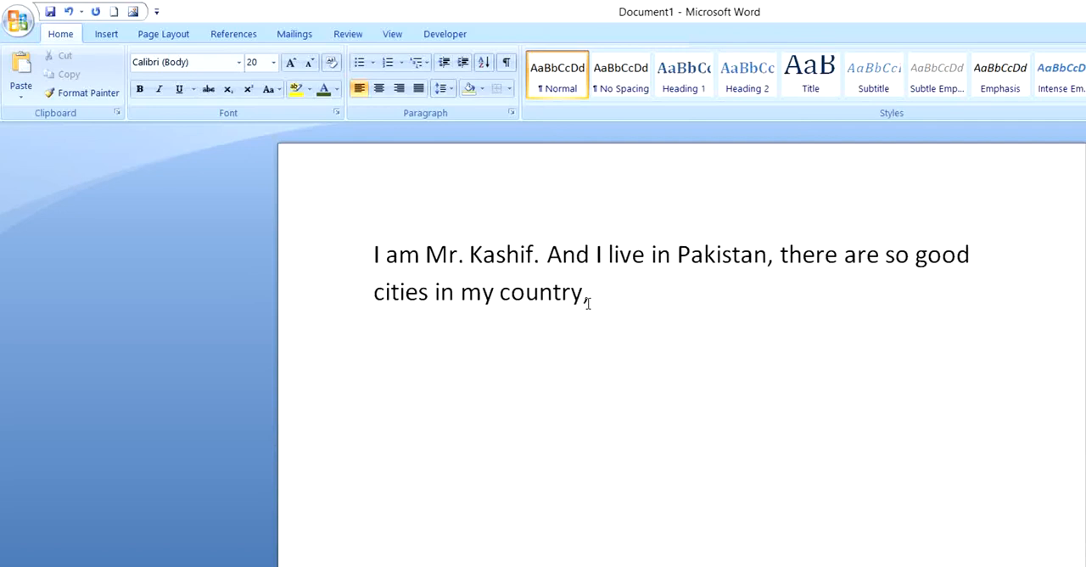
{"action": "left_click_drag", "start_coordinate": [585, 296], "coordinate": [373, 268]}
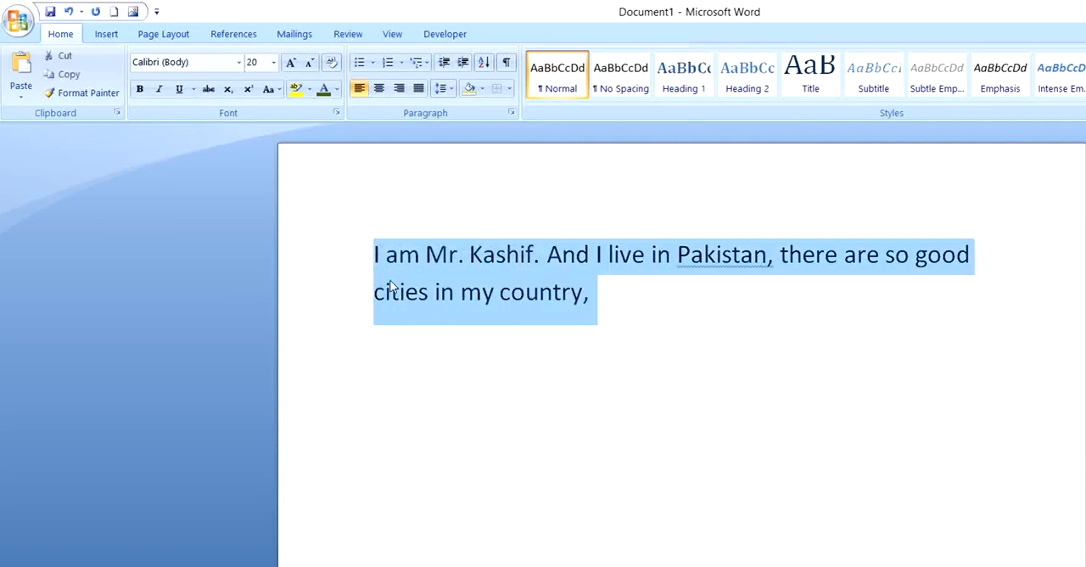
{"action": "key", "text": "ctrl+c"}
{"action": "key", "text": "ctrl+v"}
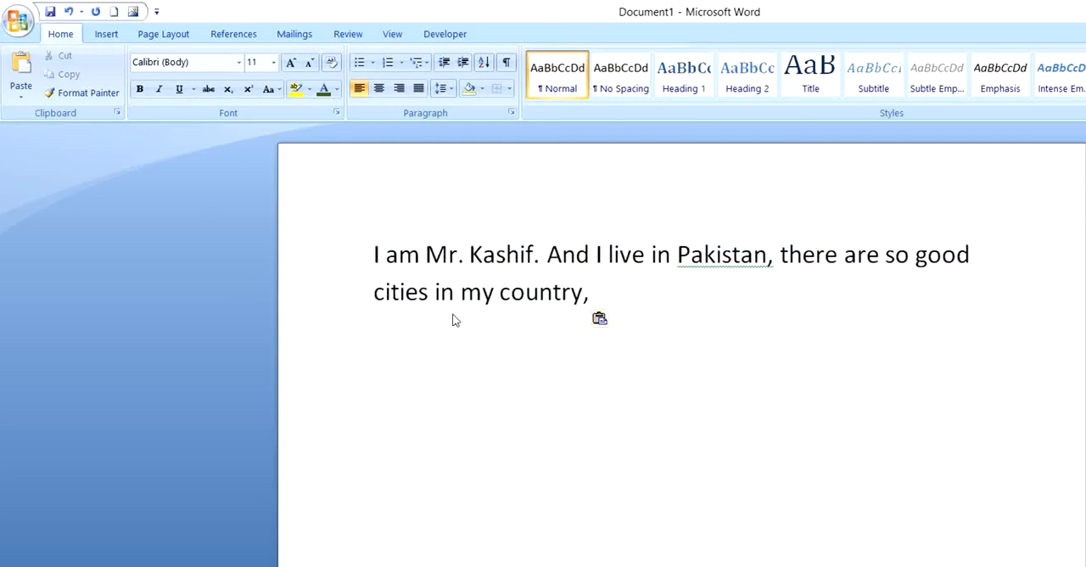
{"action": "key", "text": "ctrl+v"}
{"action": "key", "text": "ctrl+v"}
{"action": "key", "text": "ctrl+v"}
Step: Join the four identical paragraphs into one continuous paragraph by removing the breaks between them
{"action": "left_click", "coordinate": [372, 341]}
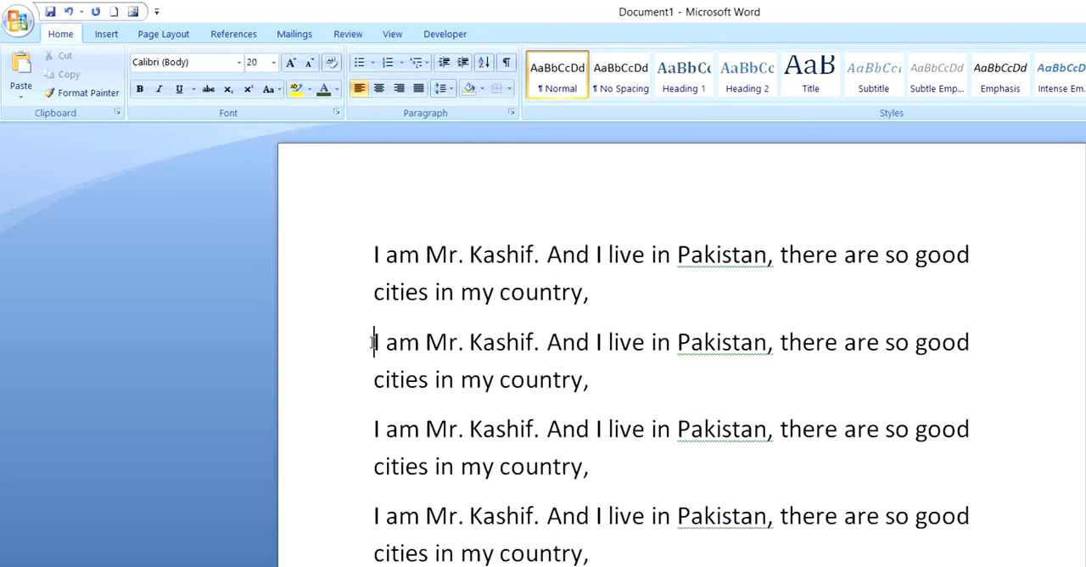
{"action": "key", "text": "BackSpace"}
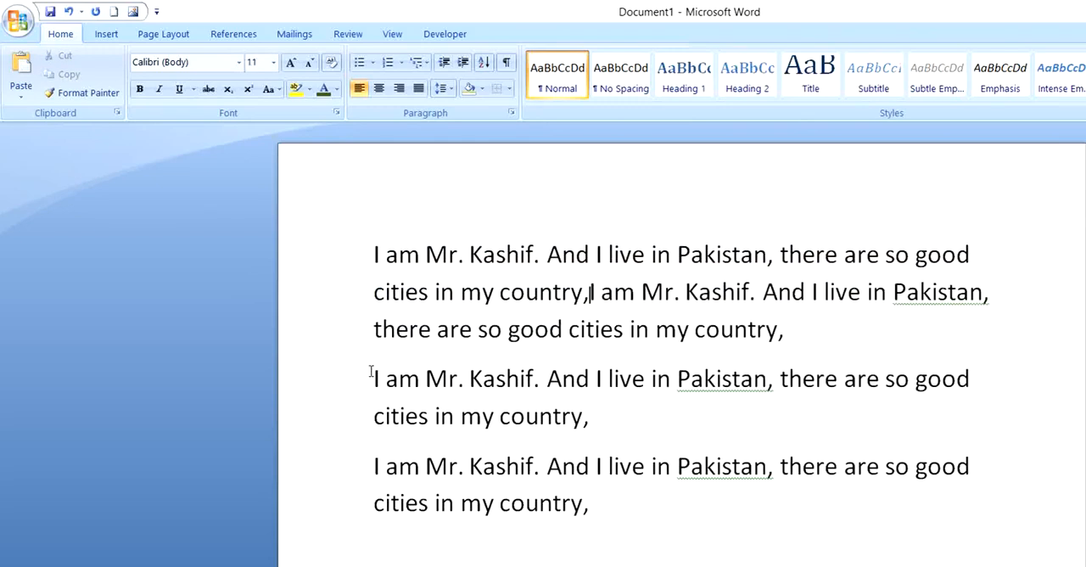
{"action": "left_click", "coordinate": [372, 376]}
{"action": "key", "text": "BackSpace"}
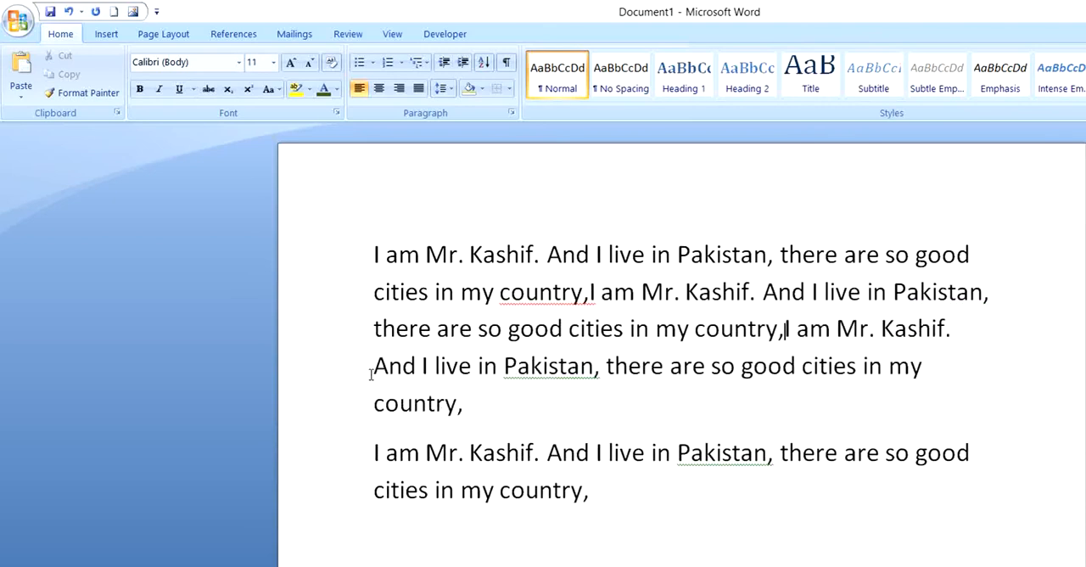
{"action": "left_click", "coordinate": [366, 452]}
{"action": "key", "text": "BackSpace"}
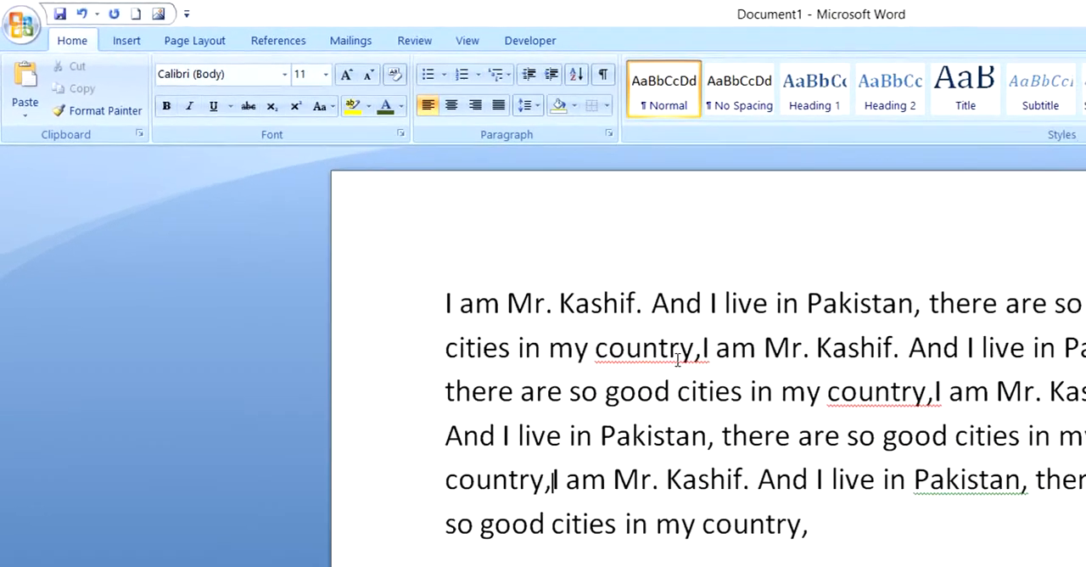
Step: Add the flagged "country,I" to the dictionary and ignore once the comma grammar flag in the third line
{"action": "right_click", "coordinate": [610, 331]}
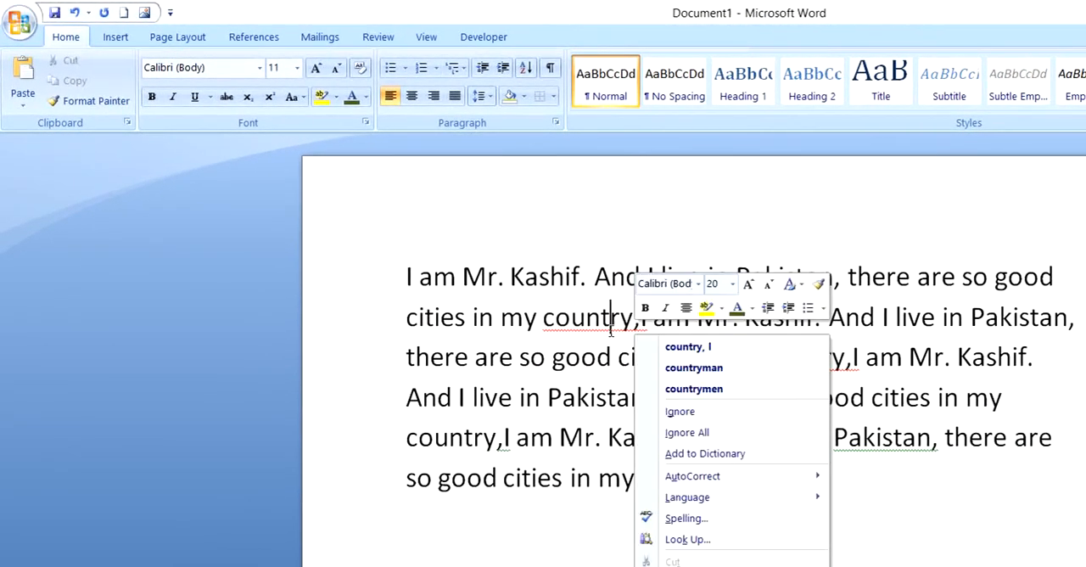
{"action": "left_click", "coordinate": [718, 458]}
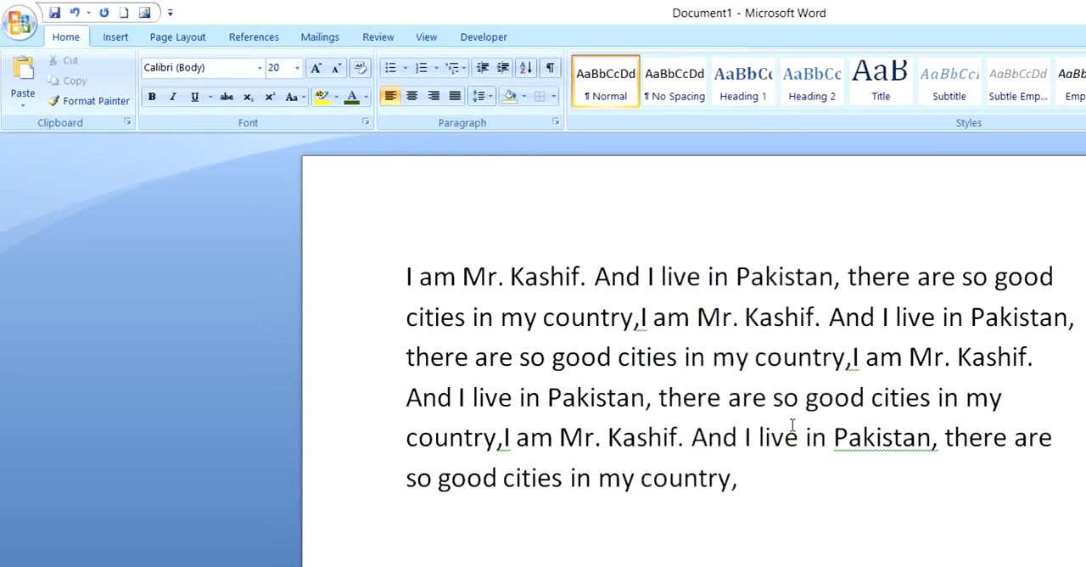
{"action": "right_click", "coordinate": [851, 369]}
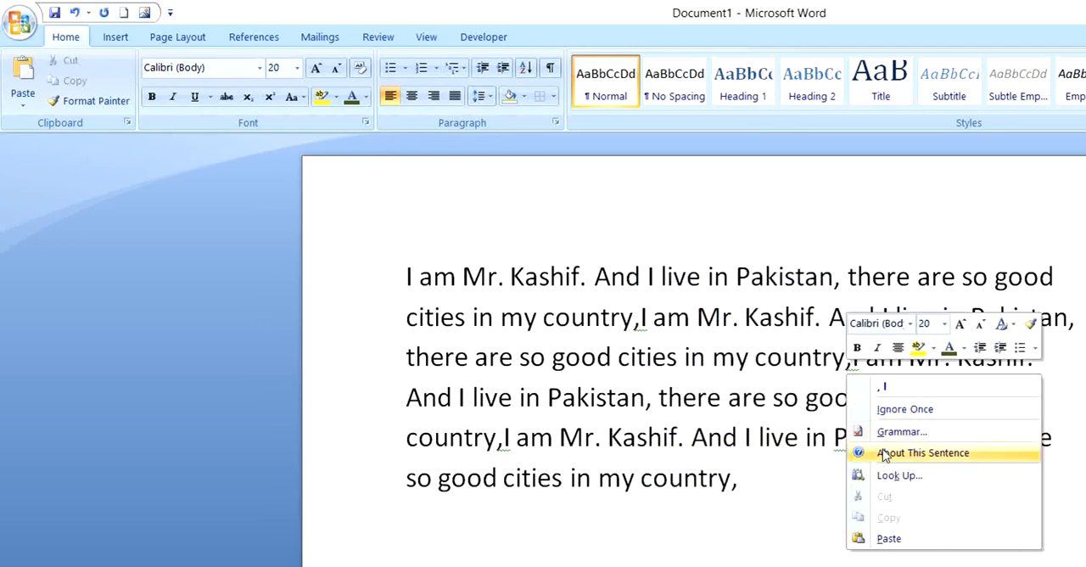
{"action": "left_click", "coordinate": [855, 407]}
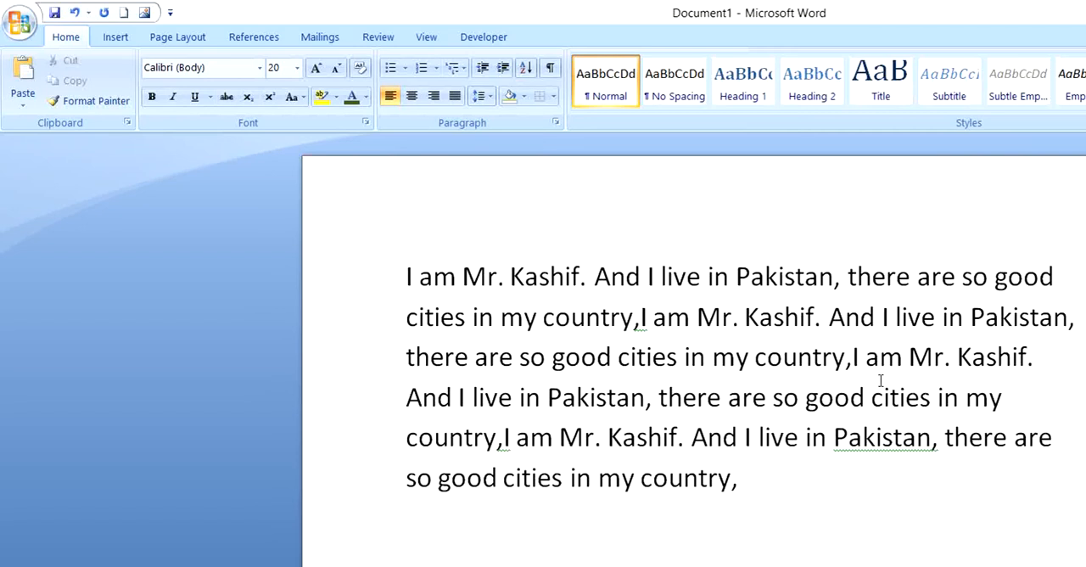
Step: Select the whole combined paragraph and justify it between both margins
{"action": "double_click", "coordinate": [712, 464]}
{"action": "left_click_drag", "start_coordinate": [713, 463], "coordinate": [408, 272]}
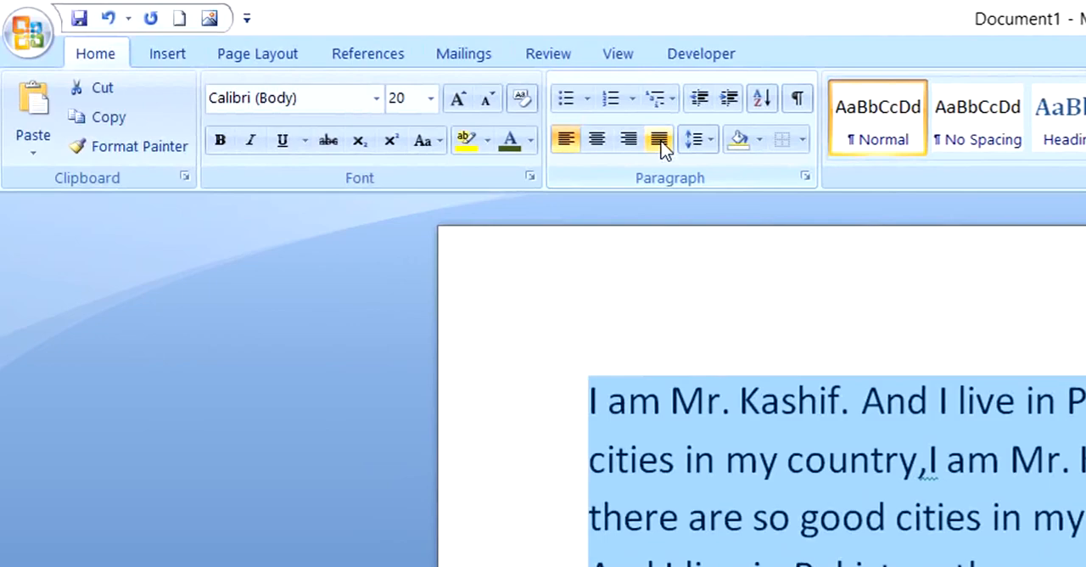
{"action": "left_click", "coordinate": [659, 140]}
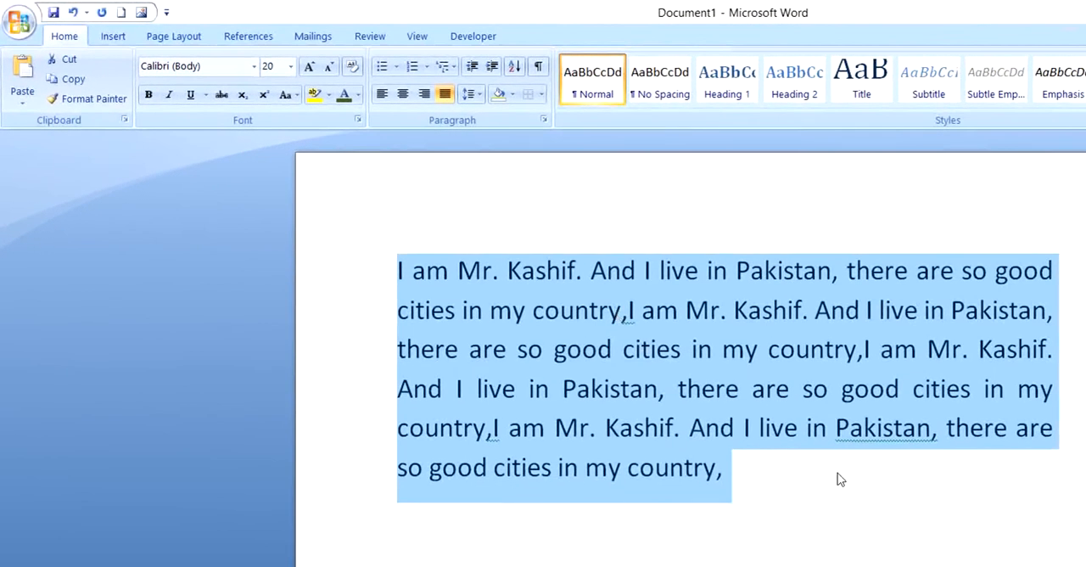
Step: Select the whole paragraph and set its line spacing to 2.5
{"action": "left_click", "coordinate": [836, 479]}
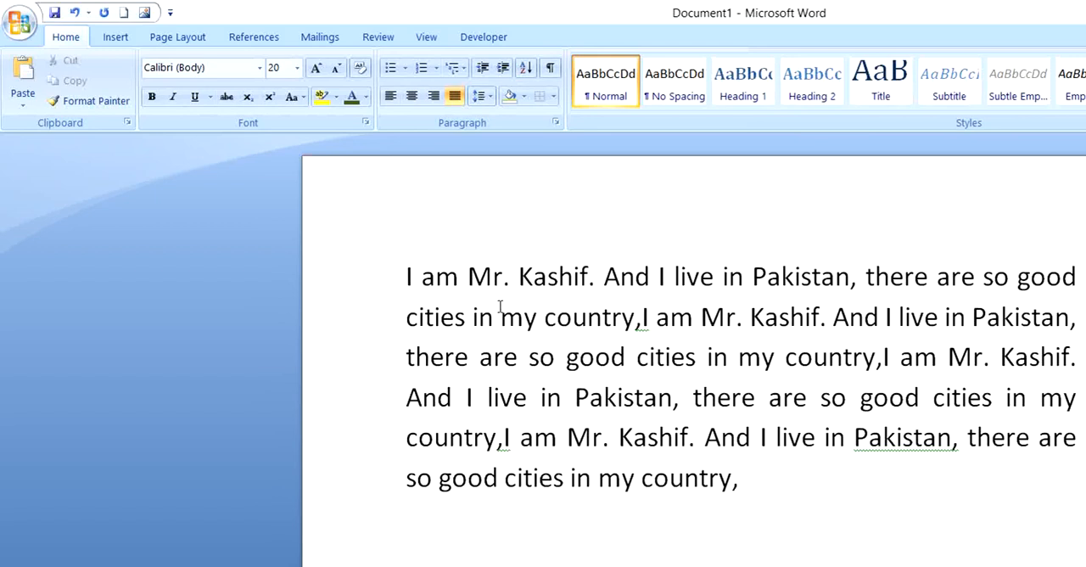
{"action": "left_click_drag", "start_coordinate": [740, 480], "coordinate": [417, 316]}
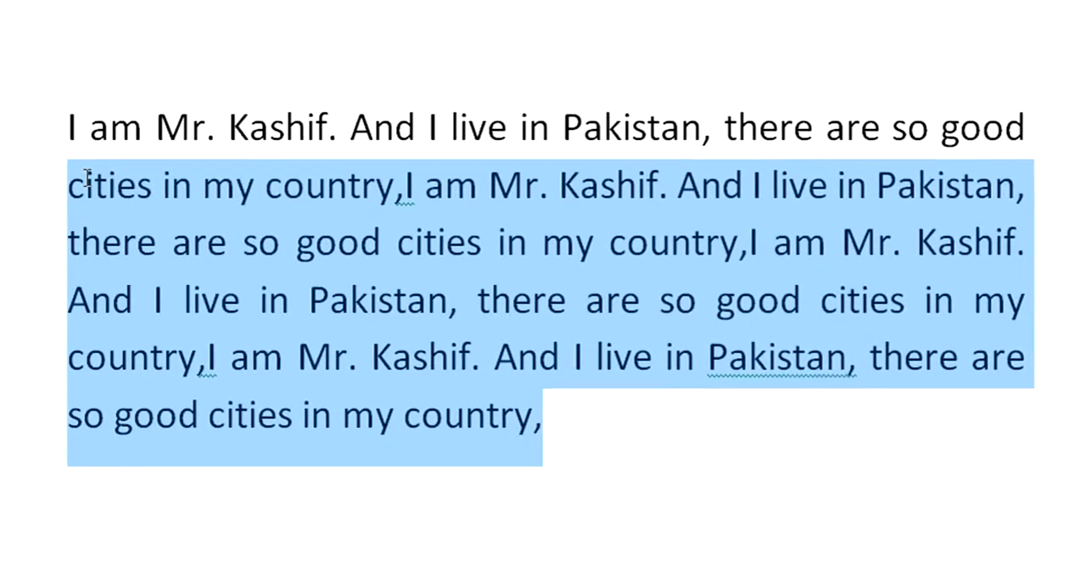
{"action": "left_click_drag", "start_coordinate": [88, 180], "coordinate": [75, 157]}
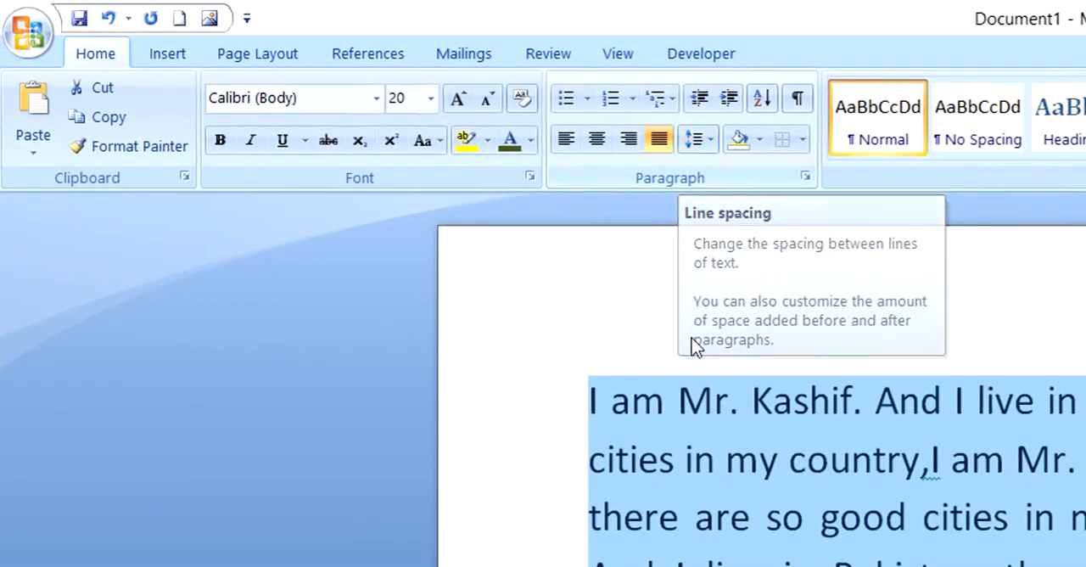
{"action": "left_click", "coordinate": [710, 145]}
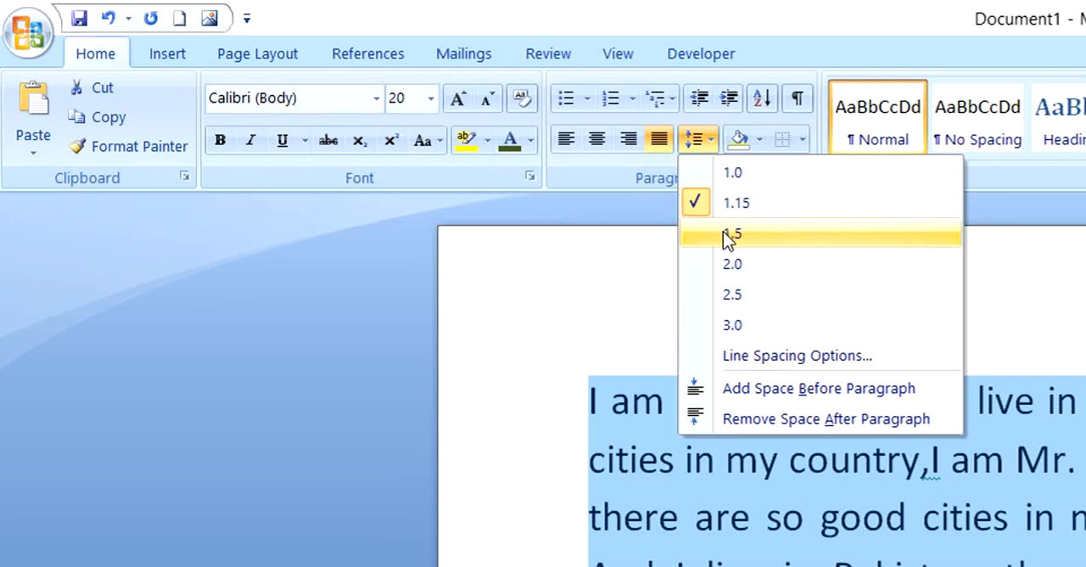
{"action": "left_click", "coordinate": [717, 297]}
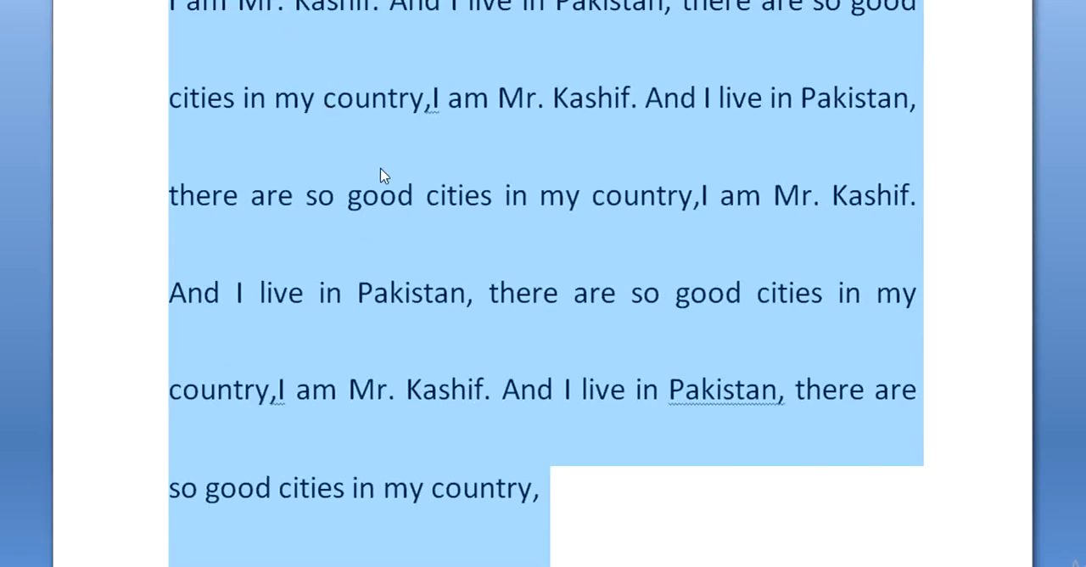
{"action": "left_click", "coordinate": [573, 503]}
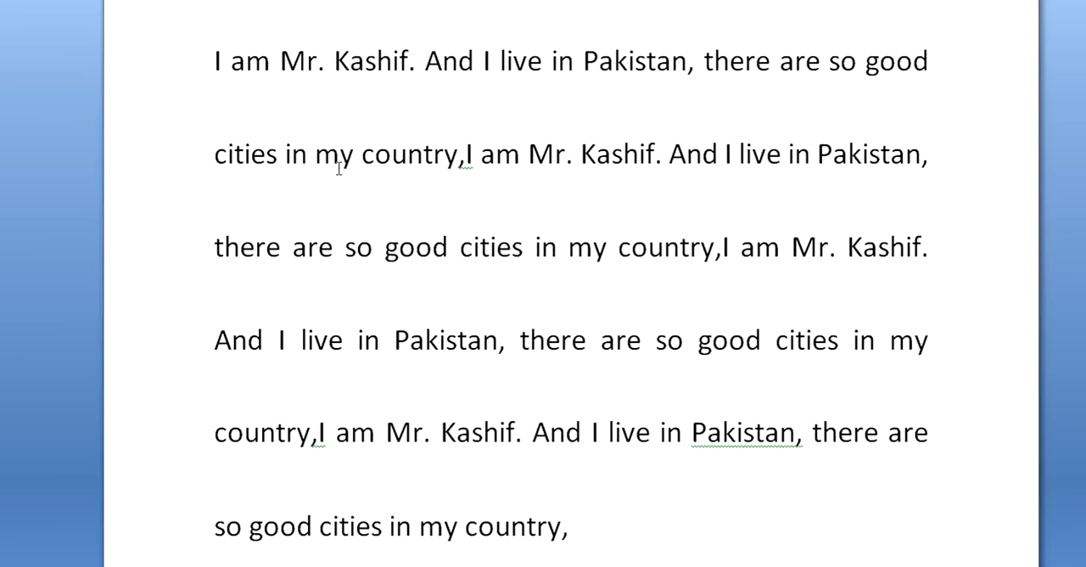
Step: Reselect the whole paragraph and set its line spacing to 1.15
{"action": "left_click_drag", "start_coordinate": [574, 539], "coordinate": [219, 88]}
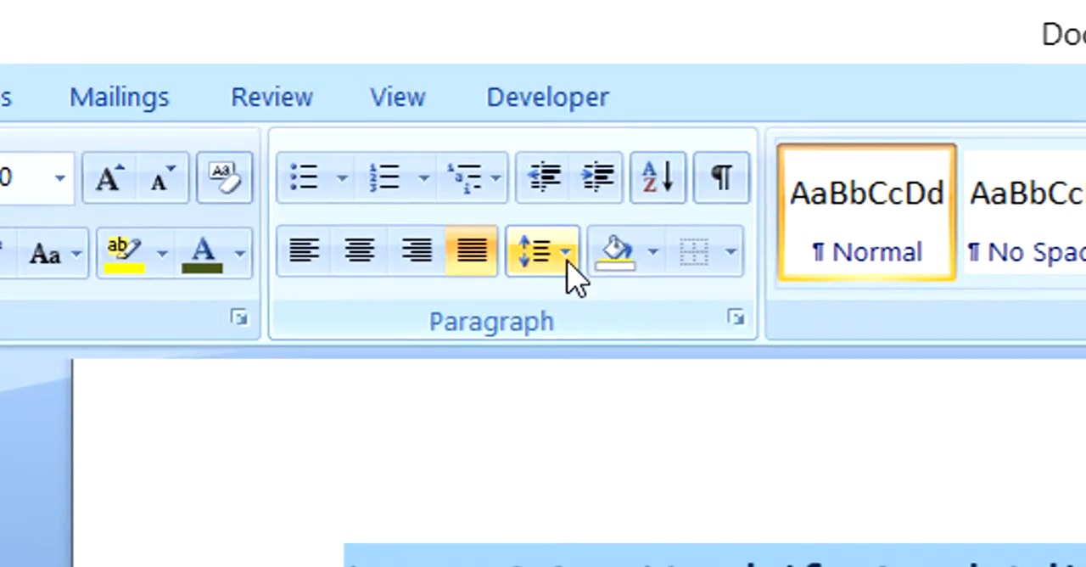
{"action": "left_click", "coordinate": [566, 257]}
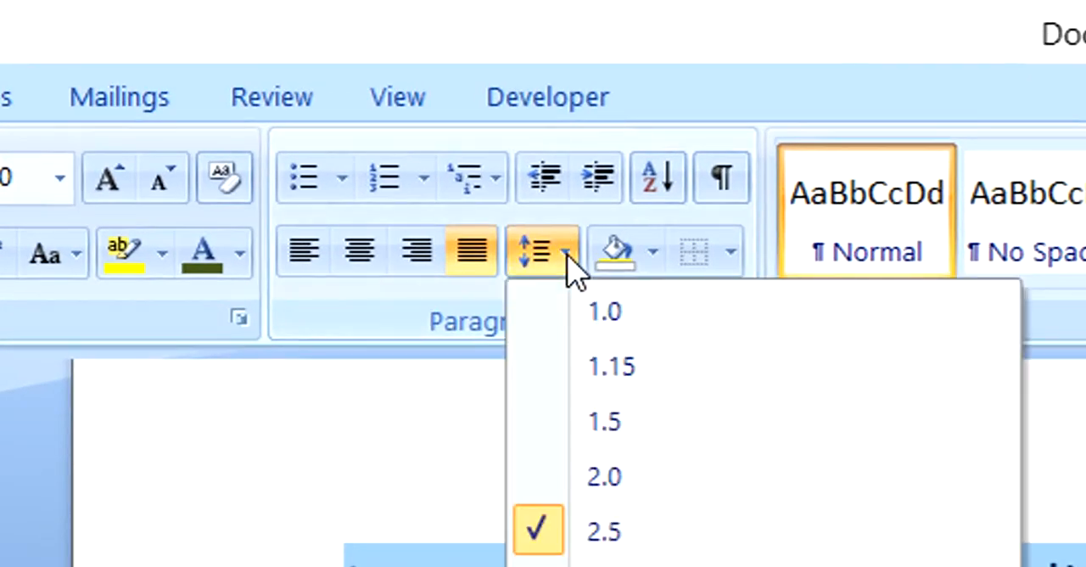
{"action": "left_click", "coordinate": [577, 370]}
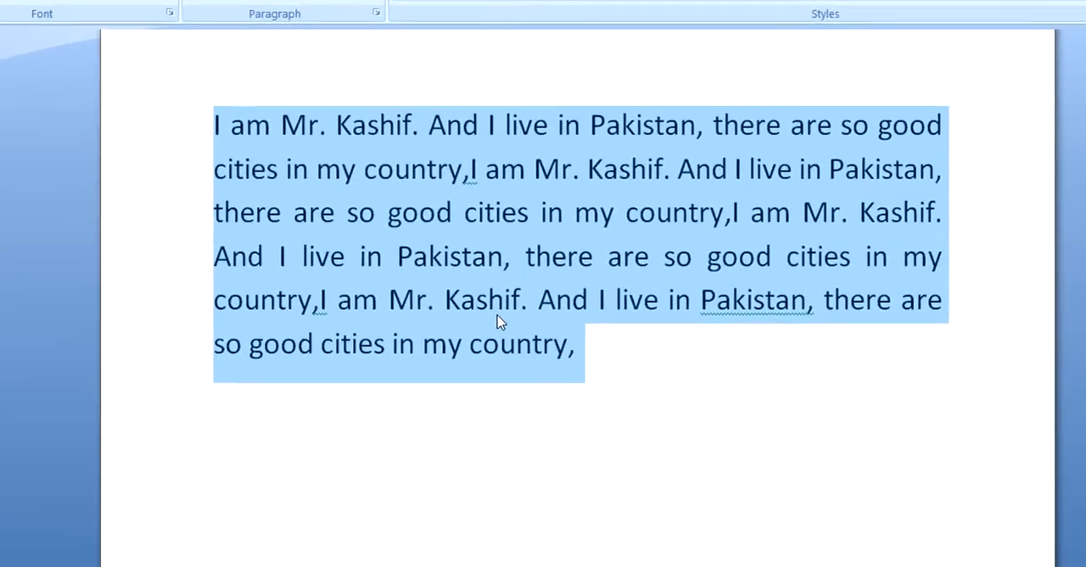
{"action": "left_click", "coordinate": [572, 365]}
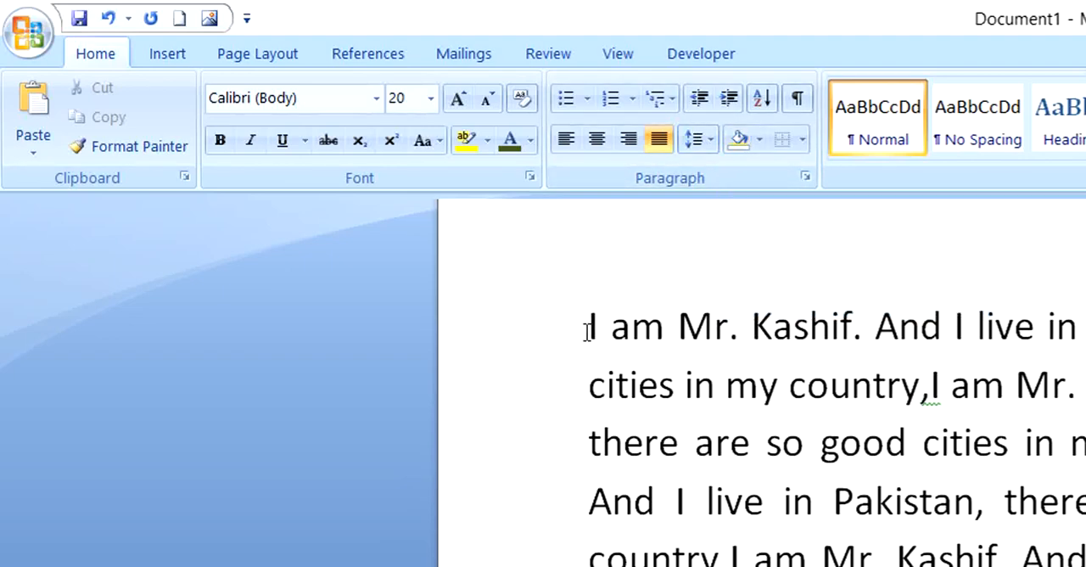
Step: Select the paragraph's first line and try several standard palette colors for its shading, ending on magenta
{"action": "left_click_drag", "start_coordinate": [587, 330], "coordinate": [1085, 323]}
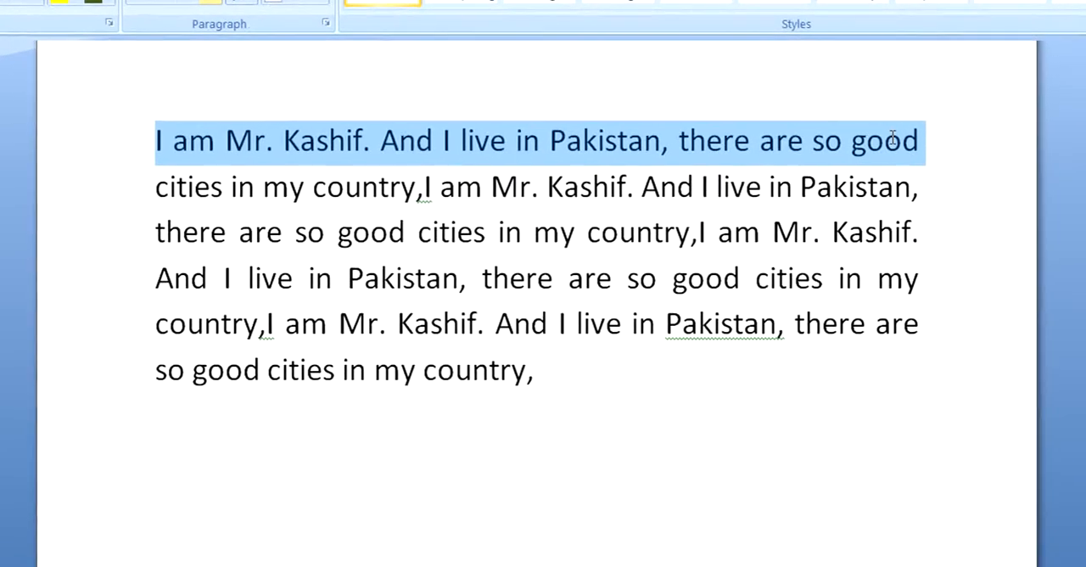
{"action": "left_click", "coordinate": [291, 5]}
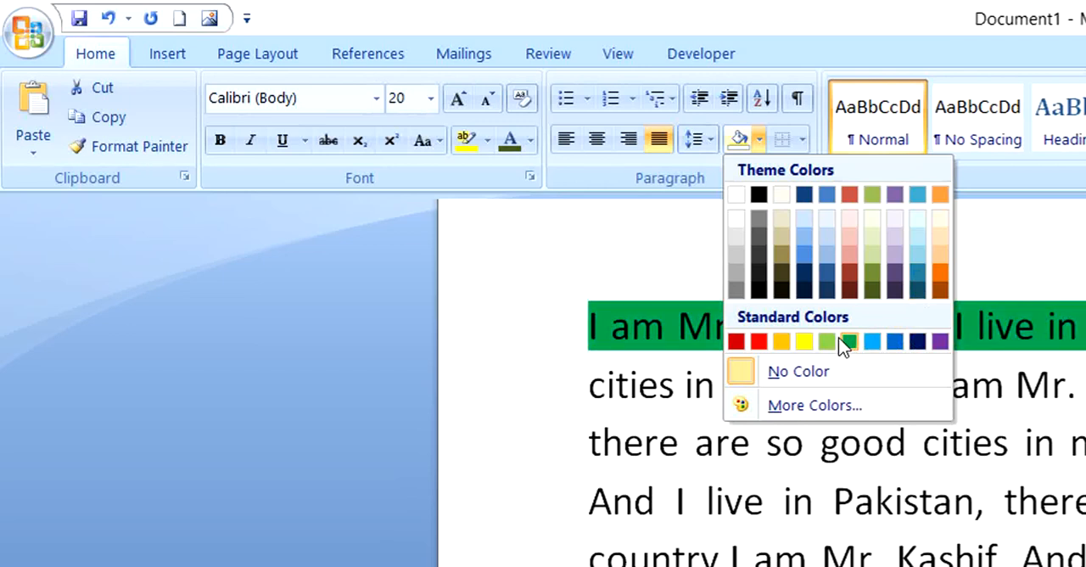
{"action": "left_click", "coordinate": [779, 407]}
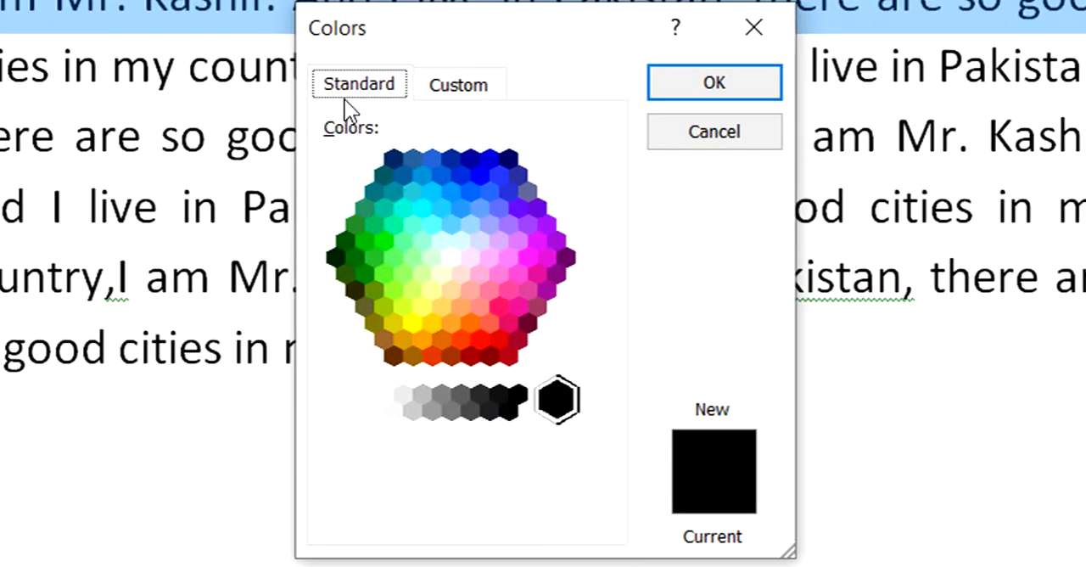
{"action": "left_click", "coordinate": [433, 241]}
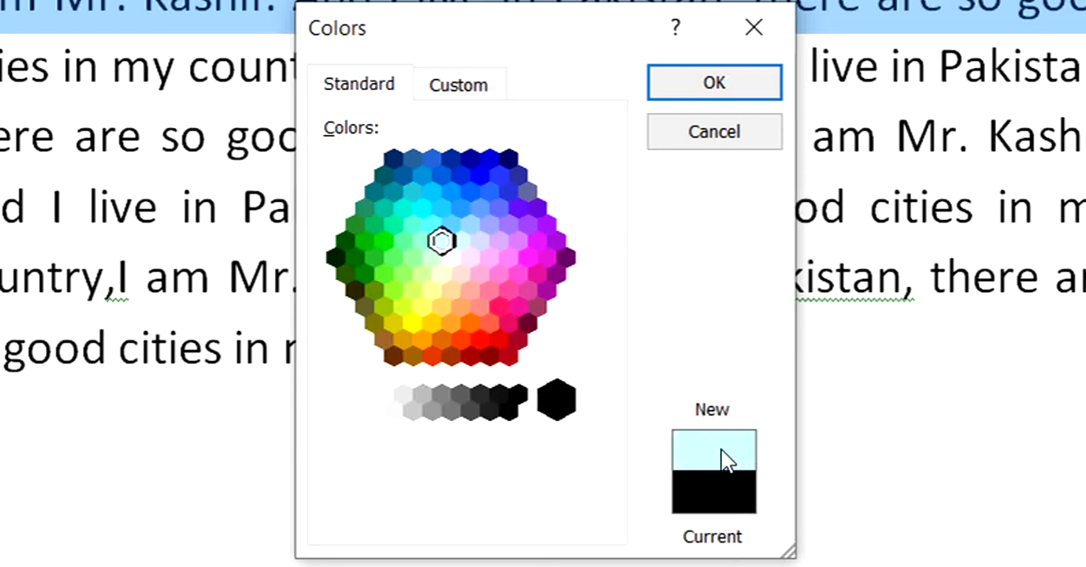
{"action": "left_click", "coordinate": [459, 340]}
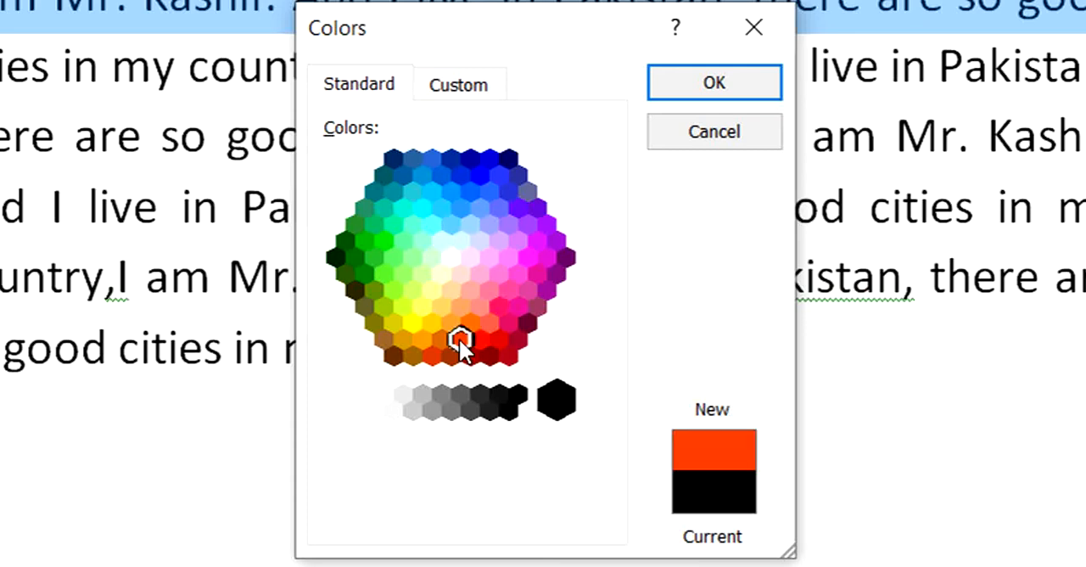
{"action": "left_click", "coordinate": [496, 340]}
{"action": "left_click", "coordinate": [501, 303]}
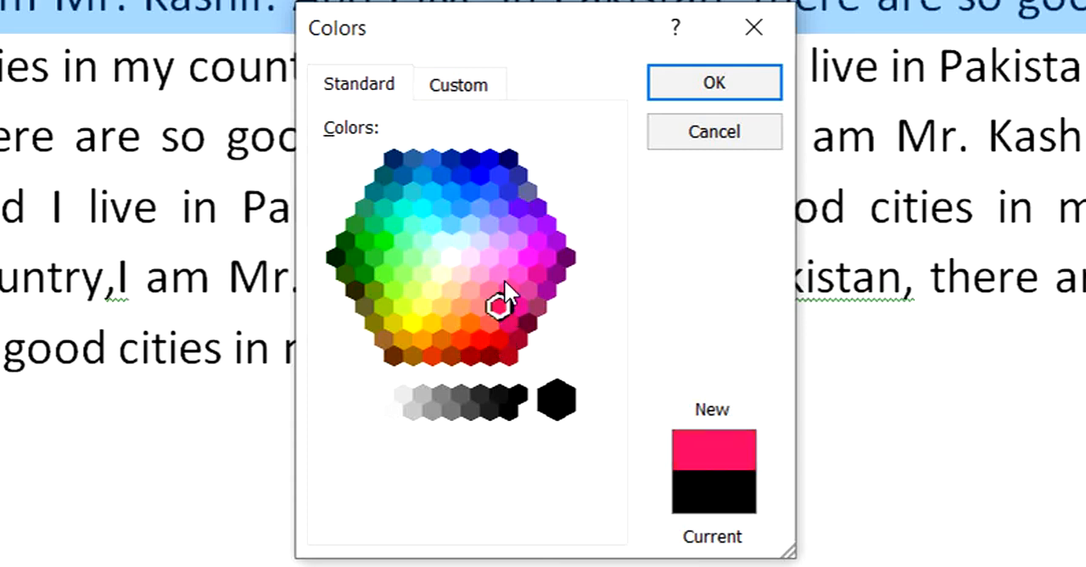
{"action": "left_click", "coordinate": [498, 273]}
{"action": "left_click", "coordinate": [527, 256]}
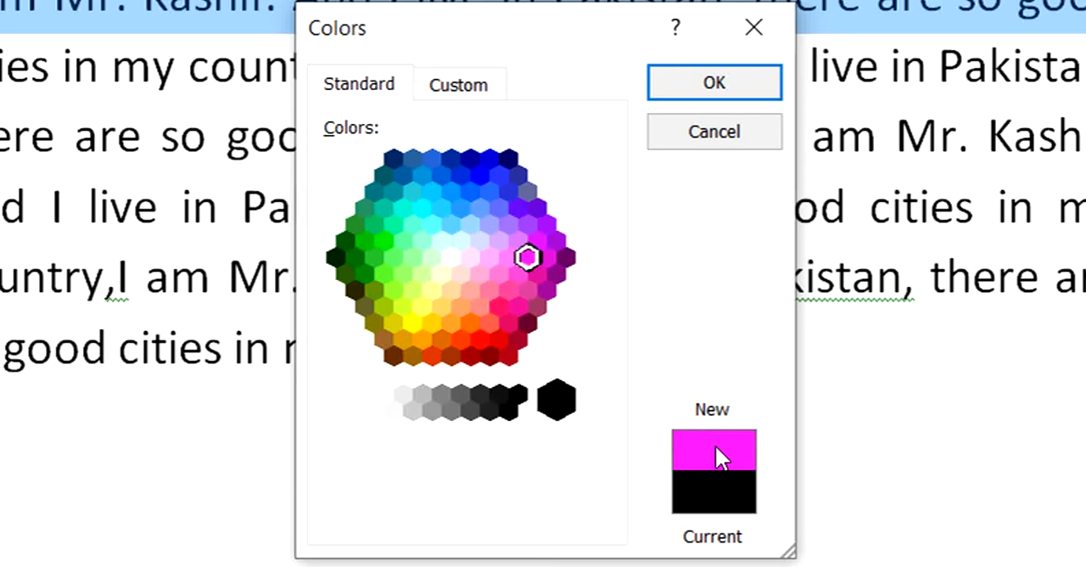
Step: Shade the first line with a custom blue, using the HSL color model with hue 151, saturation 188 and luminance 128
{"action": "left_click", "coordinate": [467, 89]}
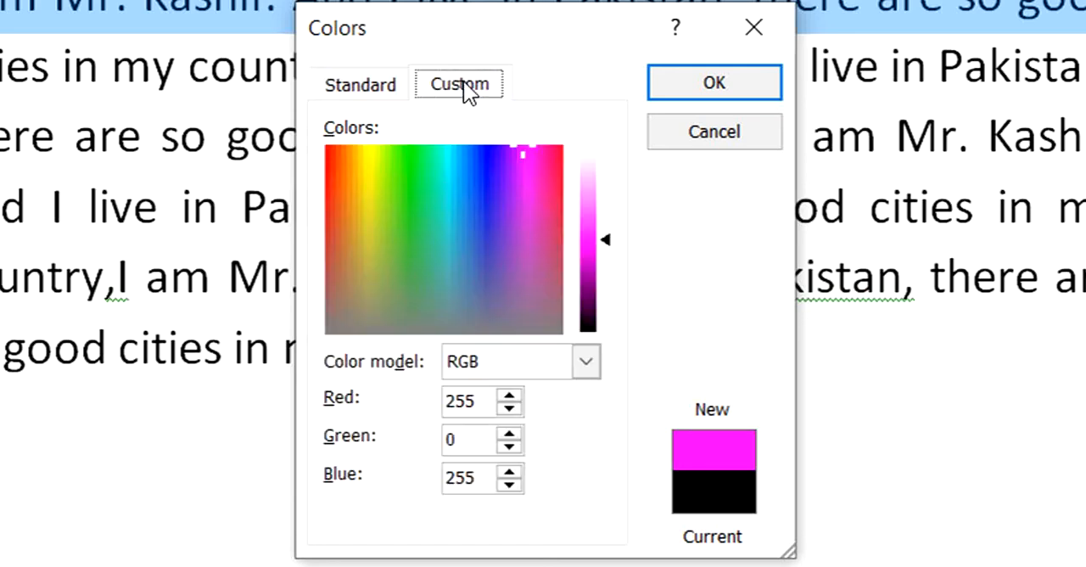
{"action": "left_click", "coordinate": [520, 152]}
{"action": "left_click_drag", "start_coordinate": [519, 151], "coordinate": [518, 172]}
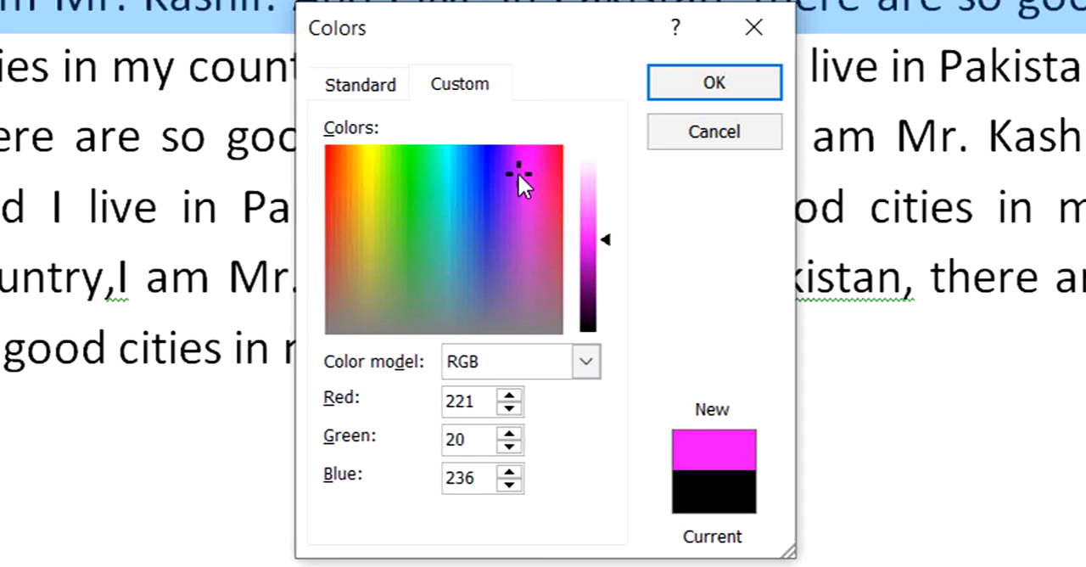
{"action": "left_click_drag", "start_coordinate": [517, 172], "coordinate": [375, 237]}
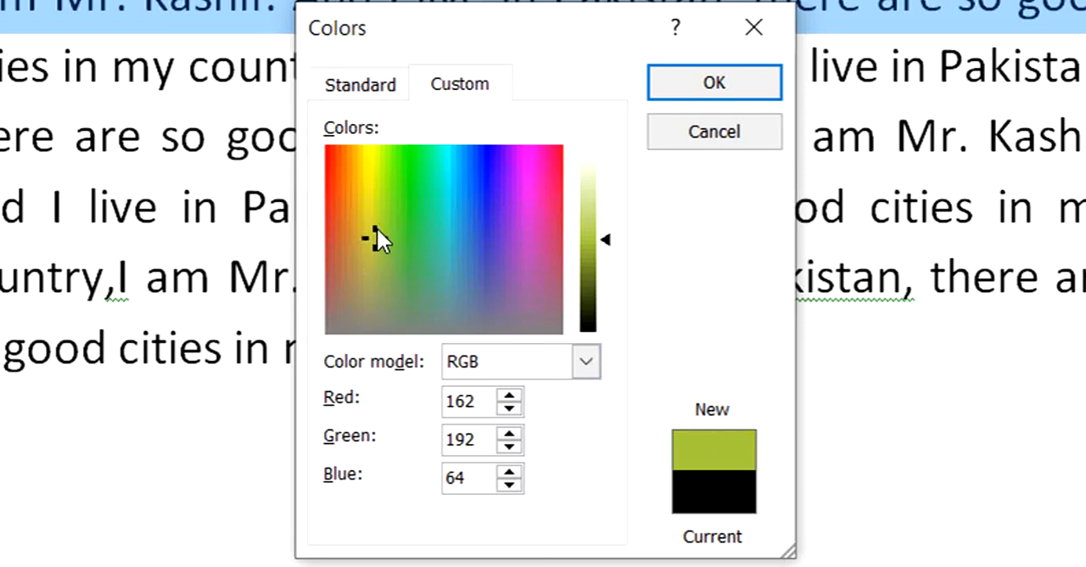
{"action": "left_click_drag", "start_coordinate": [377, 229], "coordinate": [464, 195]}
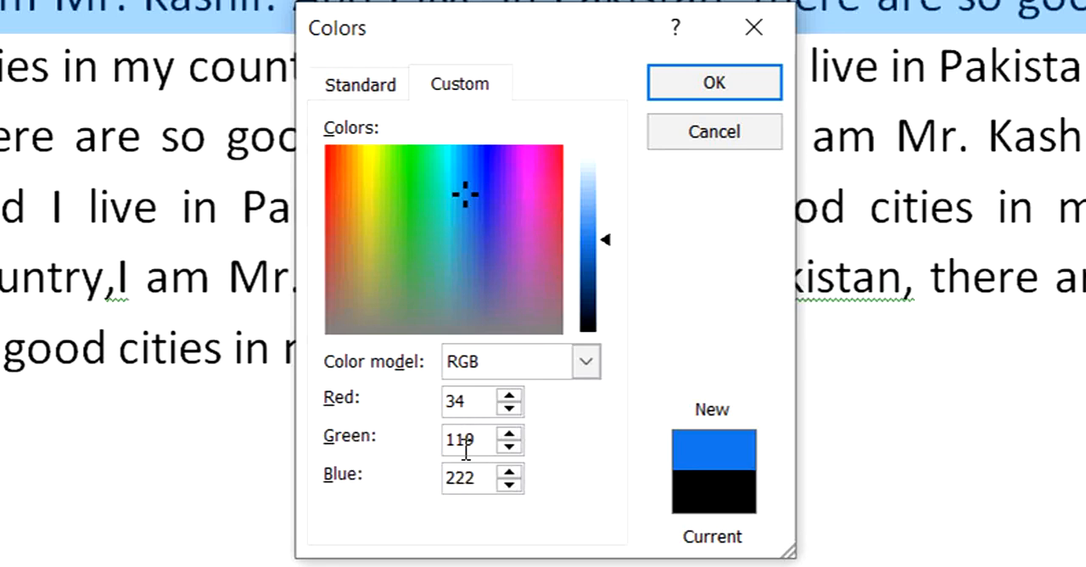
{"action": "left_click", "coordinate": [587, 363]}
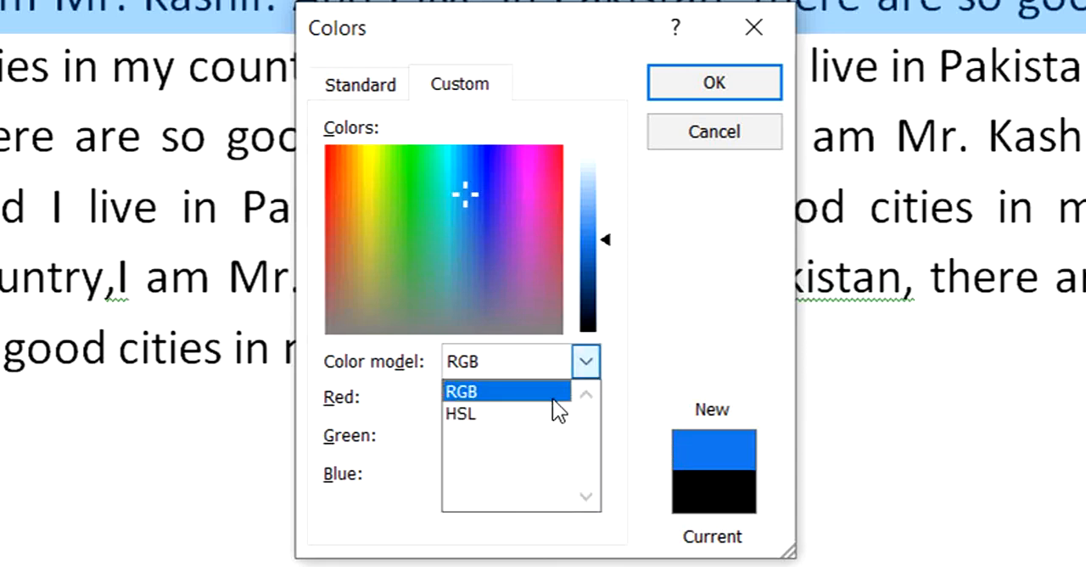
{"action": "left_click", "coordinate": [531, 416]}
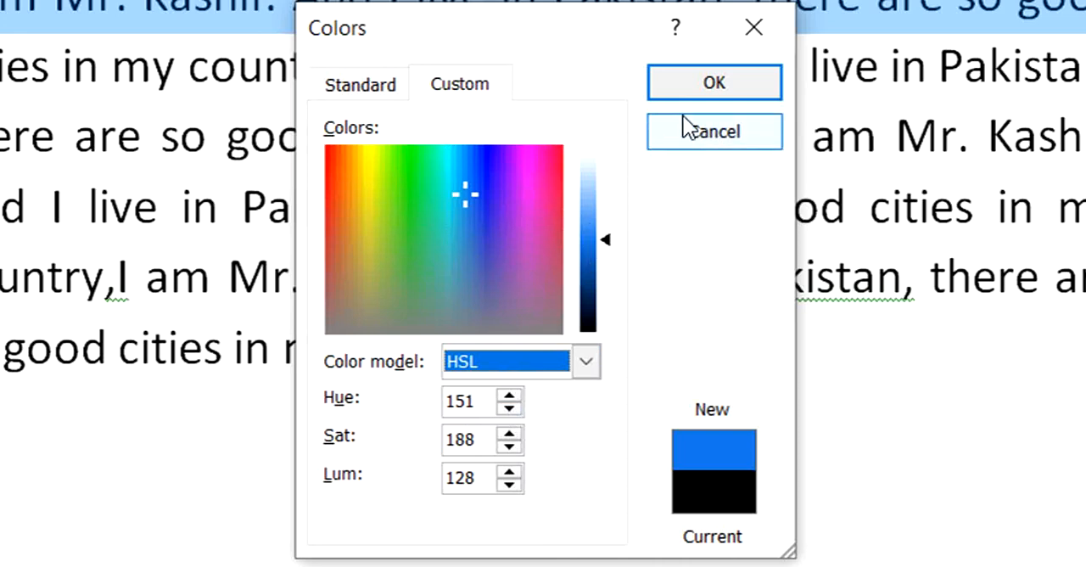
{"action": "left_click", "coordinate": [690, 92]}
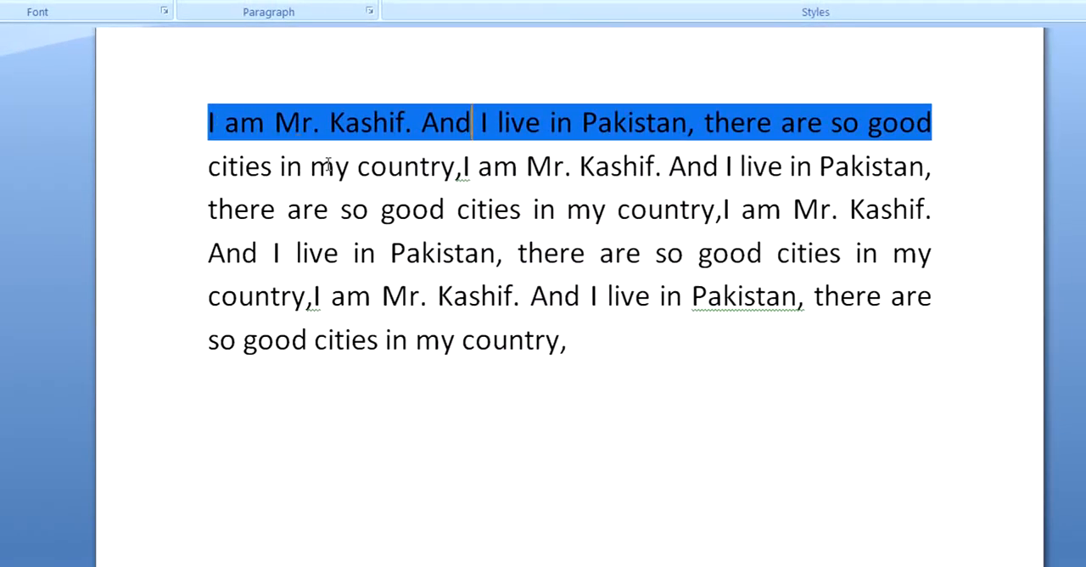
Step: Clear the blue shading from the first line and left-align the whole paragraph
{"action": "left_click_drag", "start_coordinate": [568, 345], "coordinate": [225, 123]}
{"action": "left_click", "coordinate": [602, 368]}
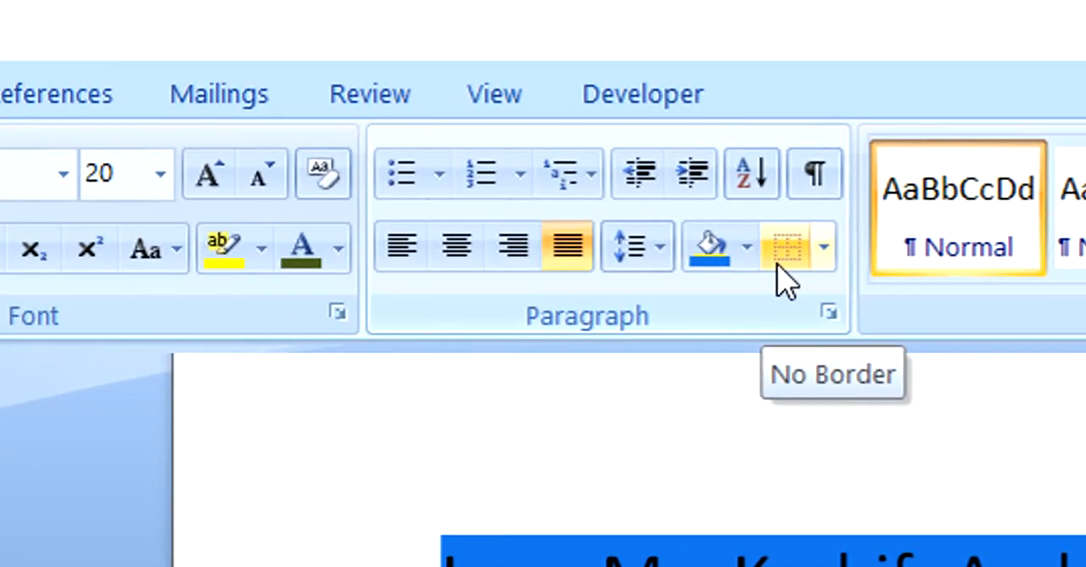
{"action": "key", "text": "ctrl+a"}
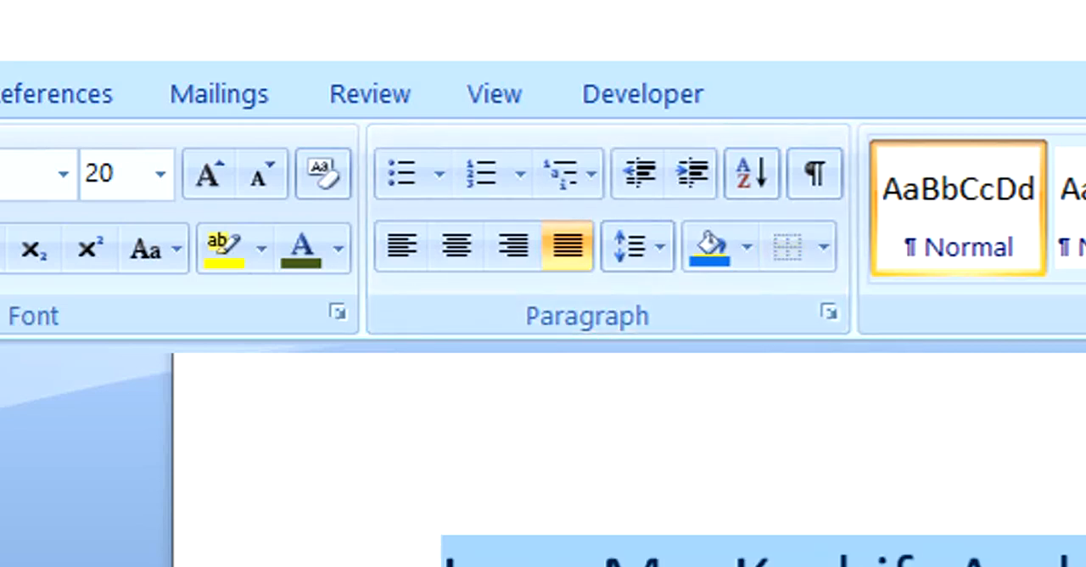
{"action": "key", "text": "ctrl+l"}
{"action": "key", "text": "Right"}
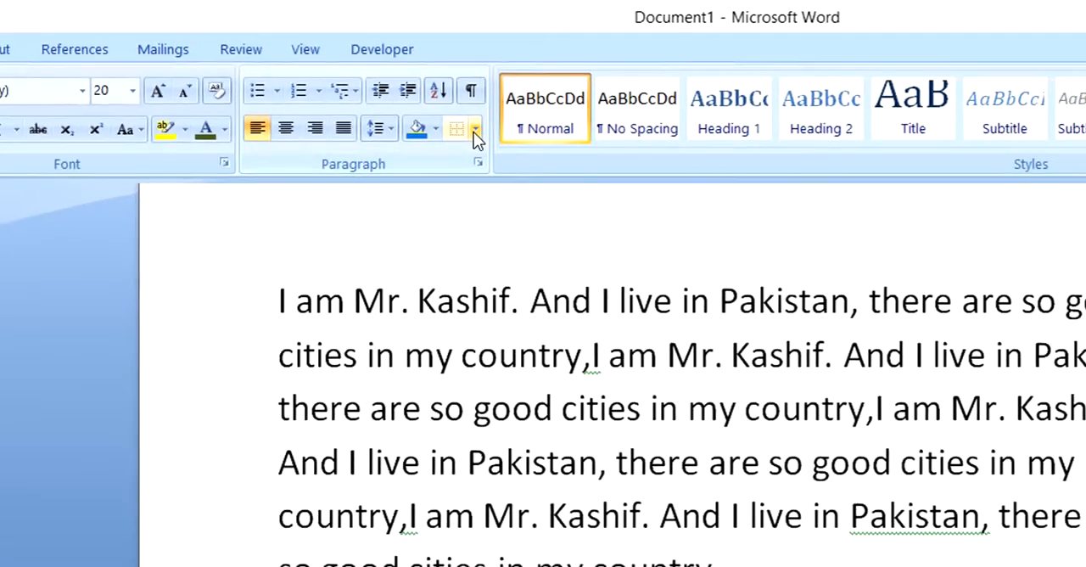
Step: Add a bottom border and a top border to the paragraph
{"action": "left_click", "coordinate": [440, 123]}
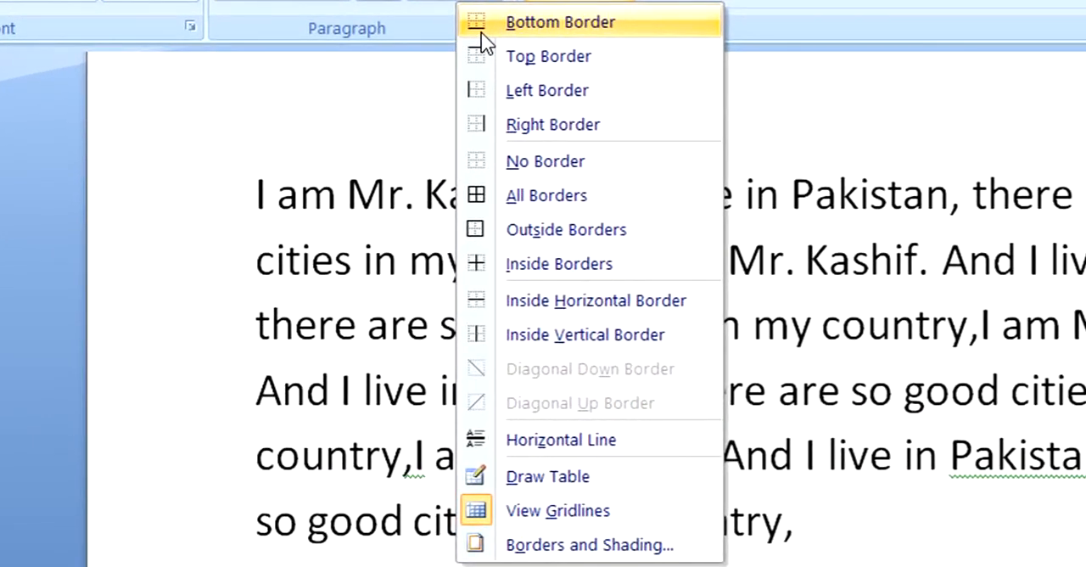
{"action": "left_click", "coordinate": [507, 32]}
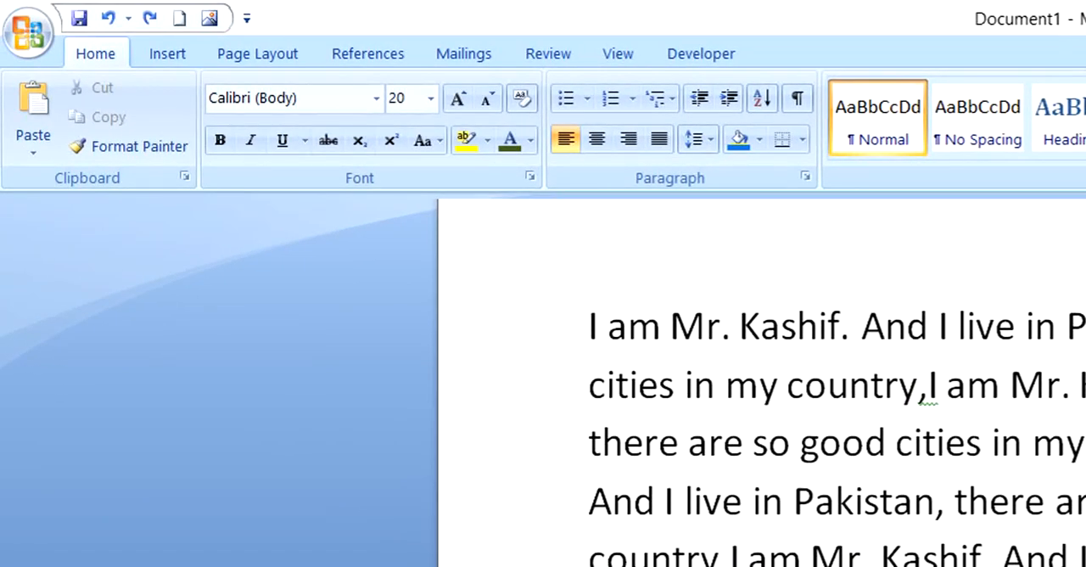
{"action": "left_click", "coordinate": [800, 140]}
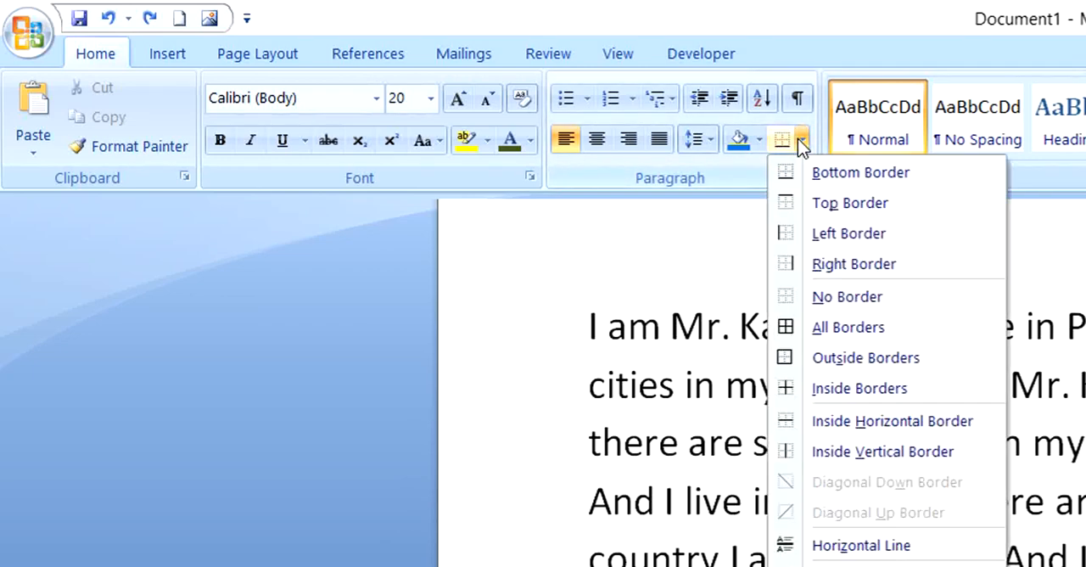
{"action": "left_click", "coordinate": [848, 173]}
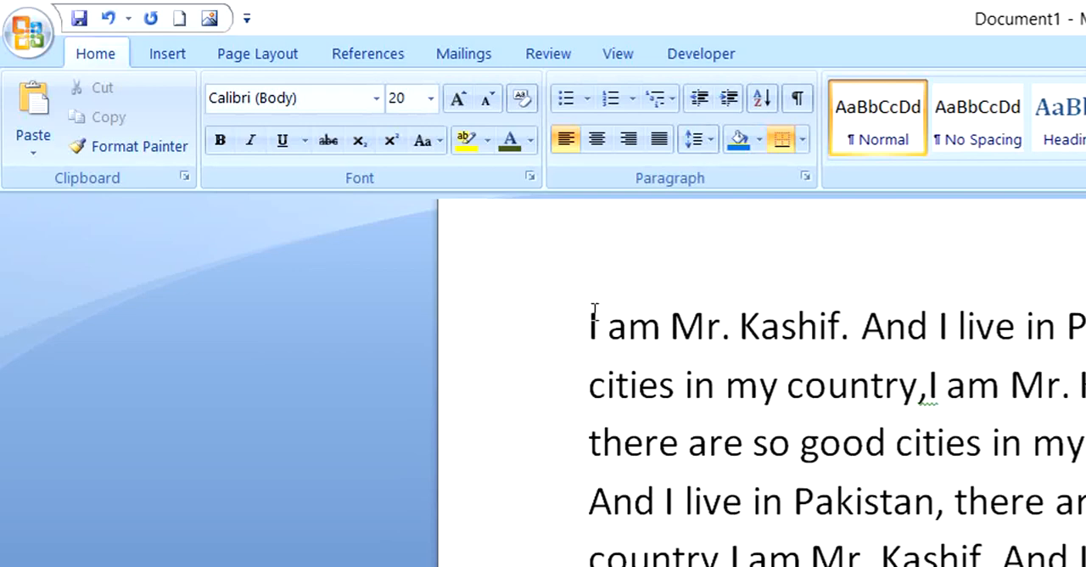
{"action": "left_click", "coordinate": [802, 140]}
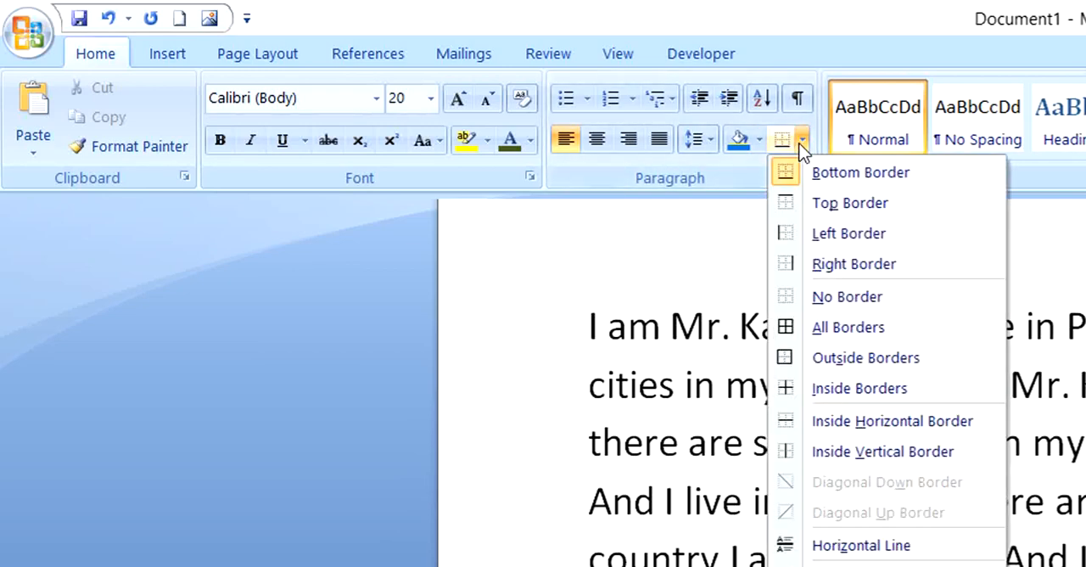
{"action": "left_click", "coordinate": [849, 203]}
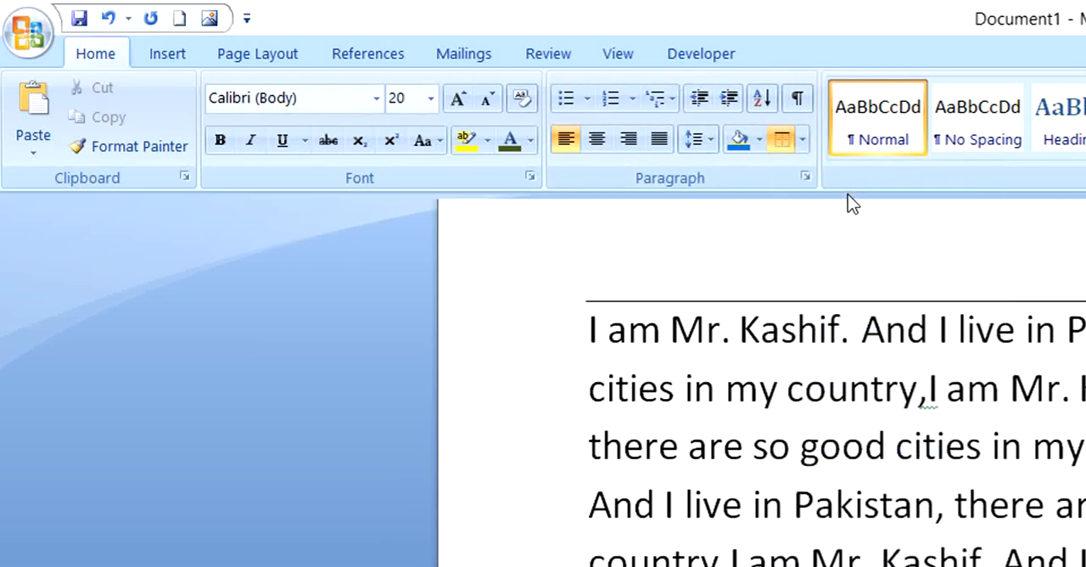
{"action": "left_click", "coordinate": [801, 140]}
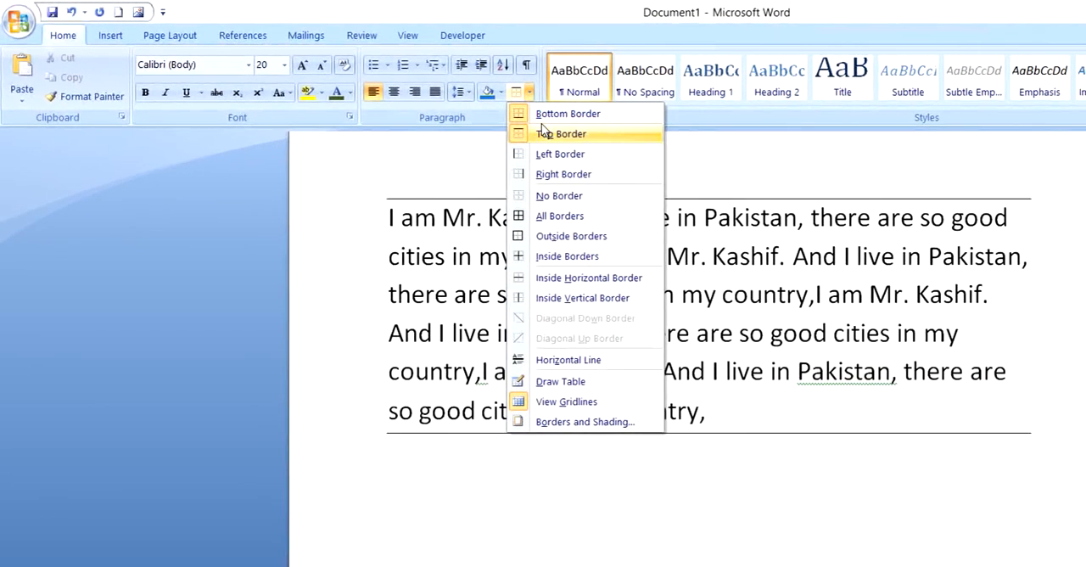
{"action": "left_click", "coordinate": [475, 185]}
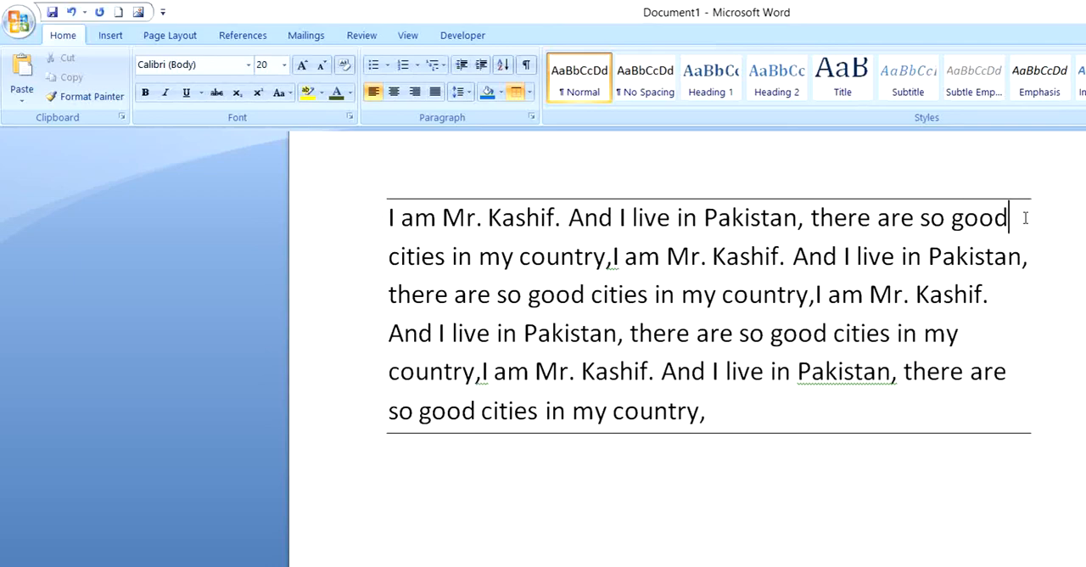
Step: Add a left border and a right border to the paragraph
{"action": "left_click", "coordinate": [530, 92]}
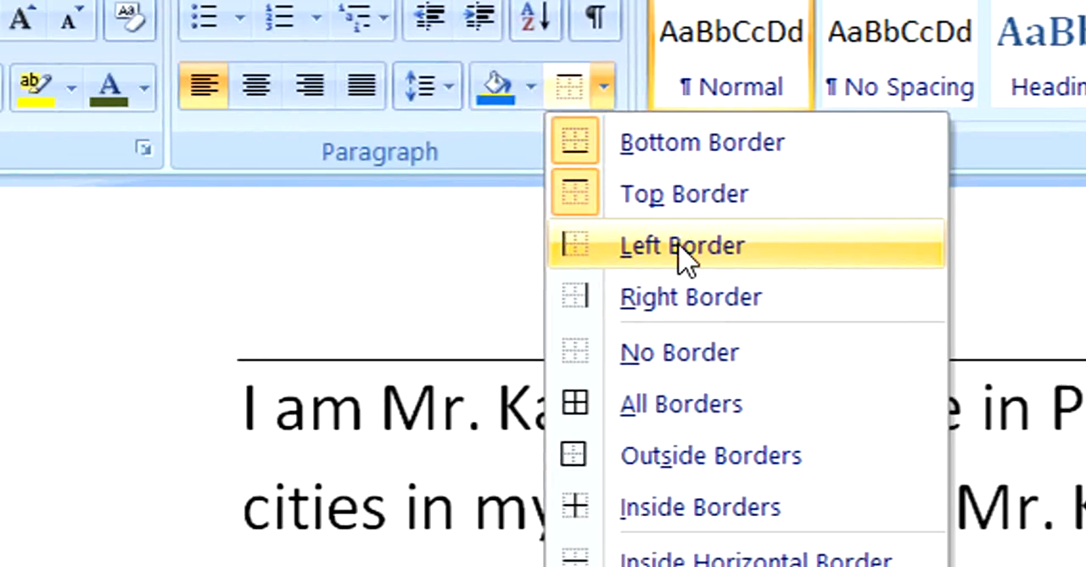
{"action": "left_click", "coordinate": [683, 254]}
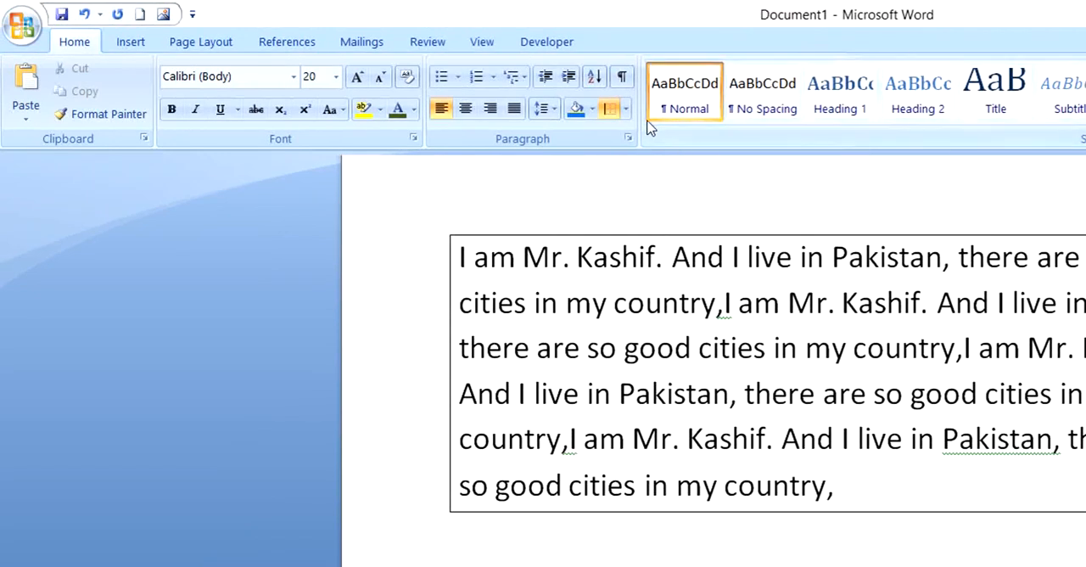
{"action": "left_click", "coordinate": [625, 109]}
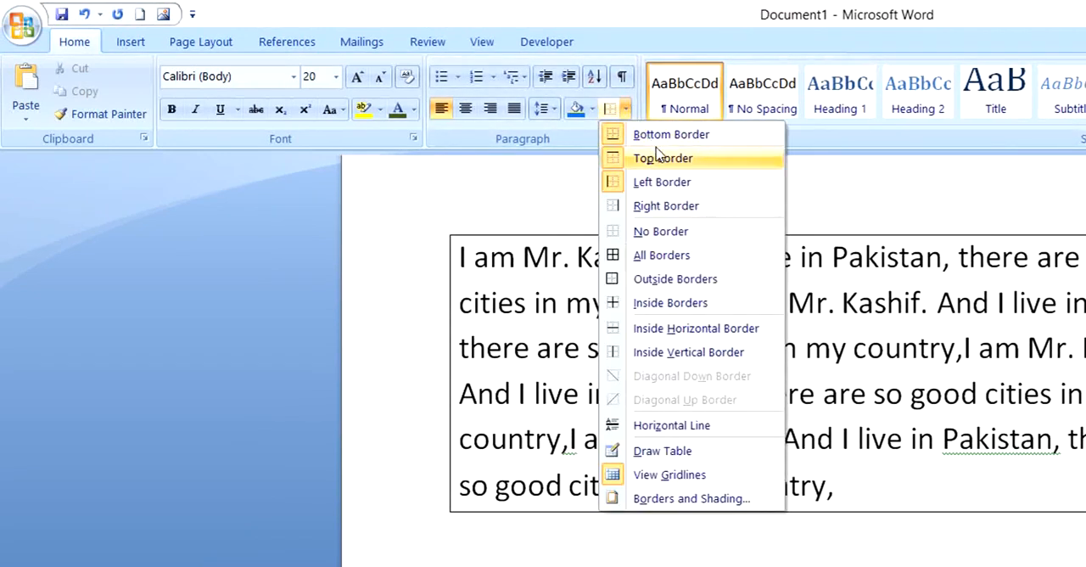
{"action": "left_click", "coordinate": [670, 208]}
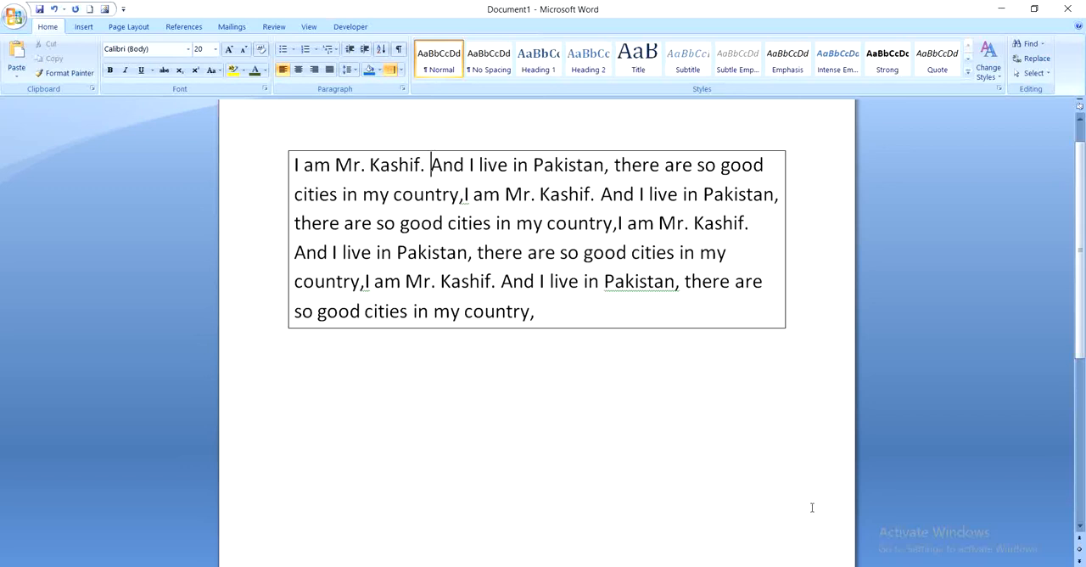
{"action": "left_click", "coordinate": [959, 565]}
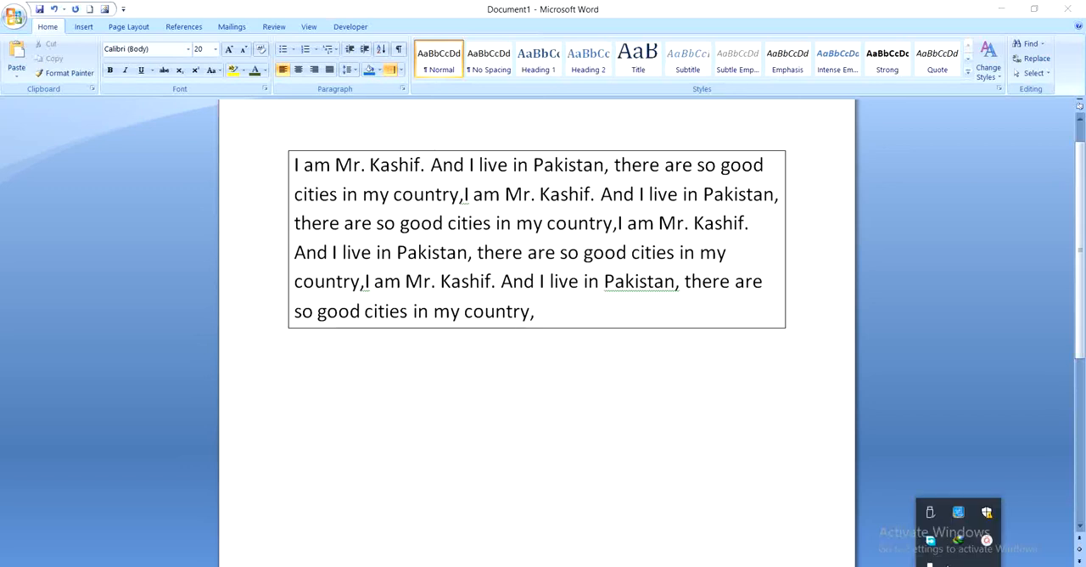